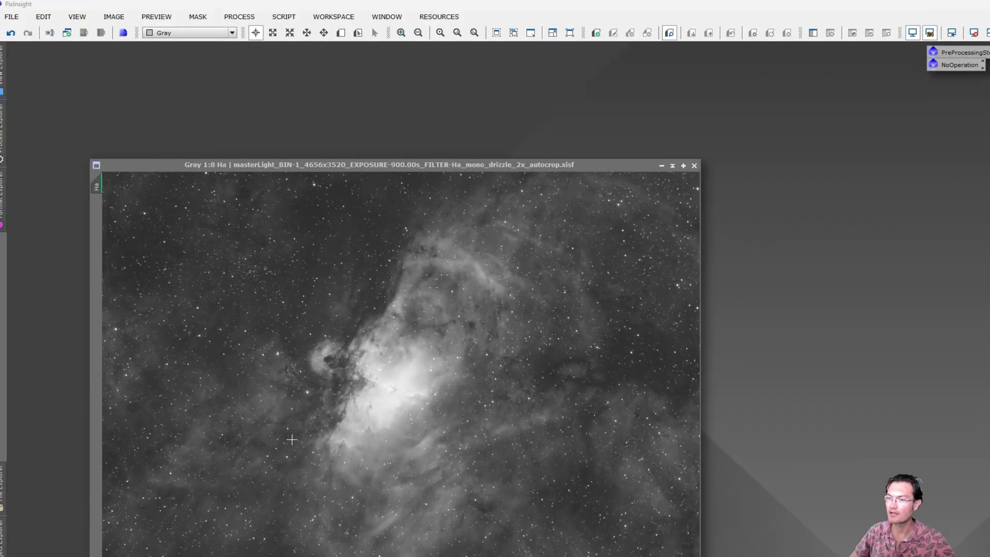
Browse the SCRIPT menu's Batch Processing, Toolbox and Utilities categories, then show PROCESS > <All Processes>
click(238, 16)
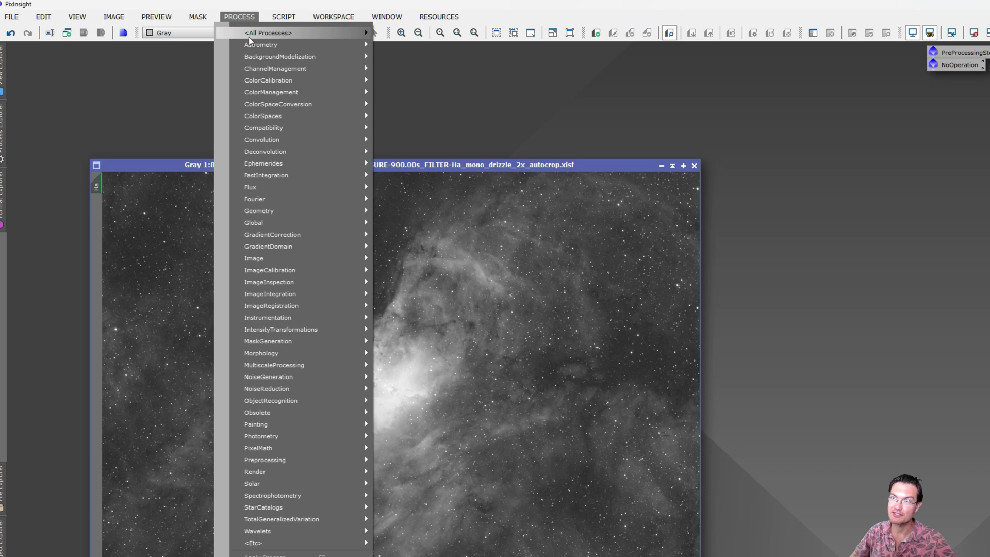
mouse_move(249, 36)
click(238, 16)
click(284, 17)
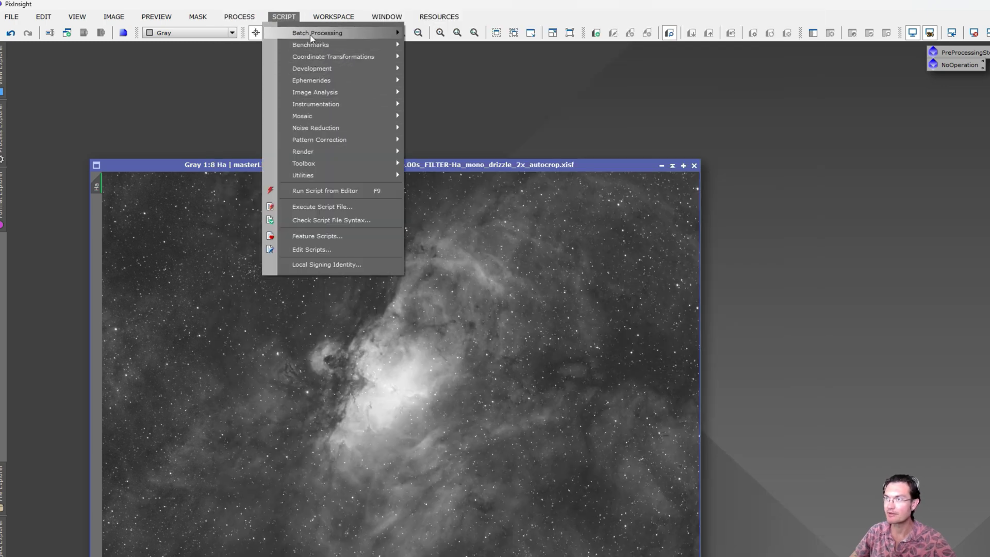
mouse_move(311, 36)
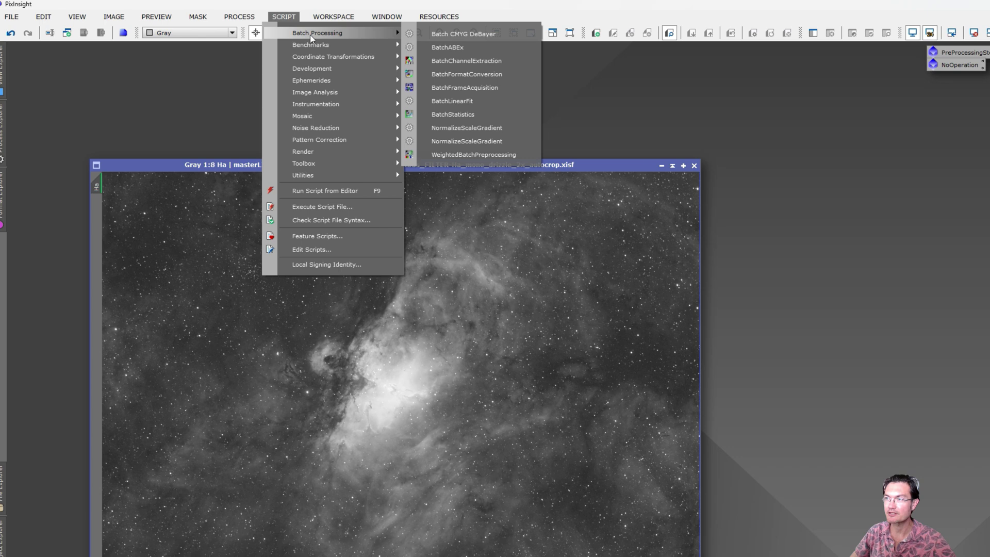
mouse_move(325, 164)
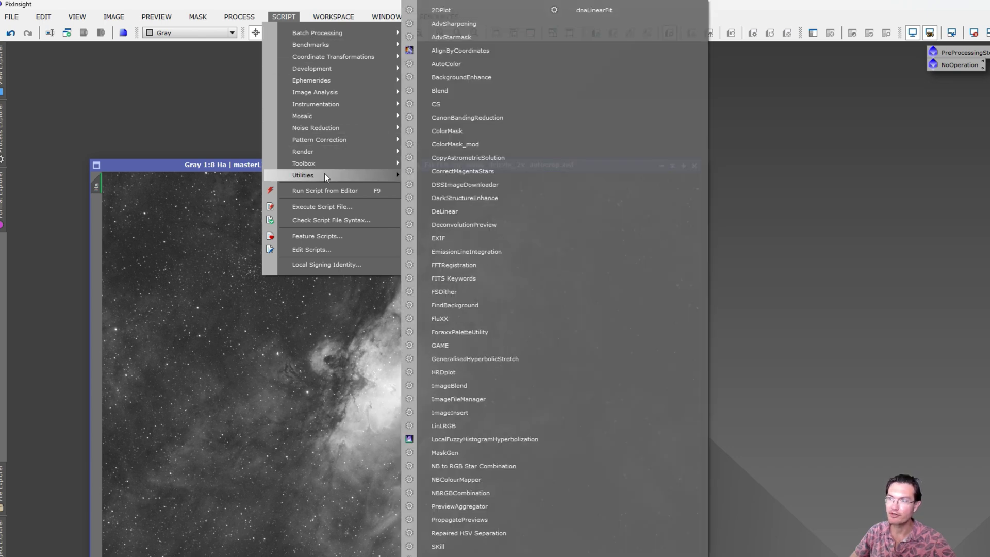
mouse_move(239, 16)
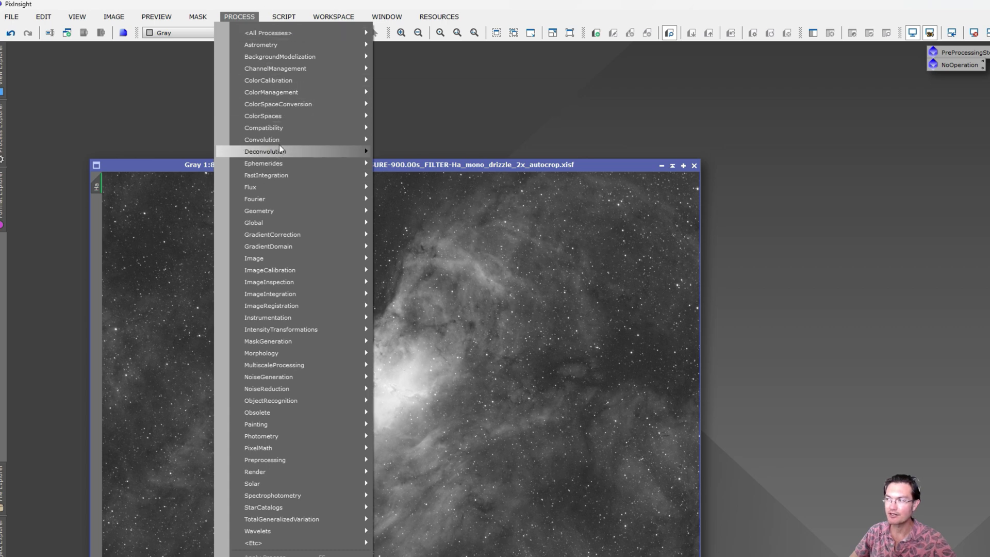
mouse_move(265, 33)
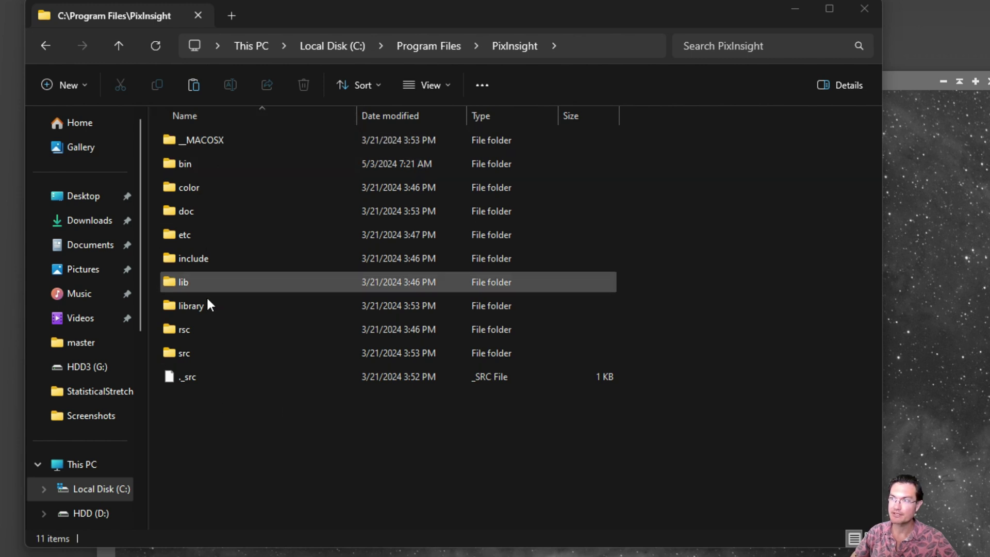
Look through PixInsight's bin folder twice, returning to the installation folder each time
double_click(237, 162)
scroll(363, 330, down, 3)
scroll(355, 356, down, 7)
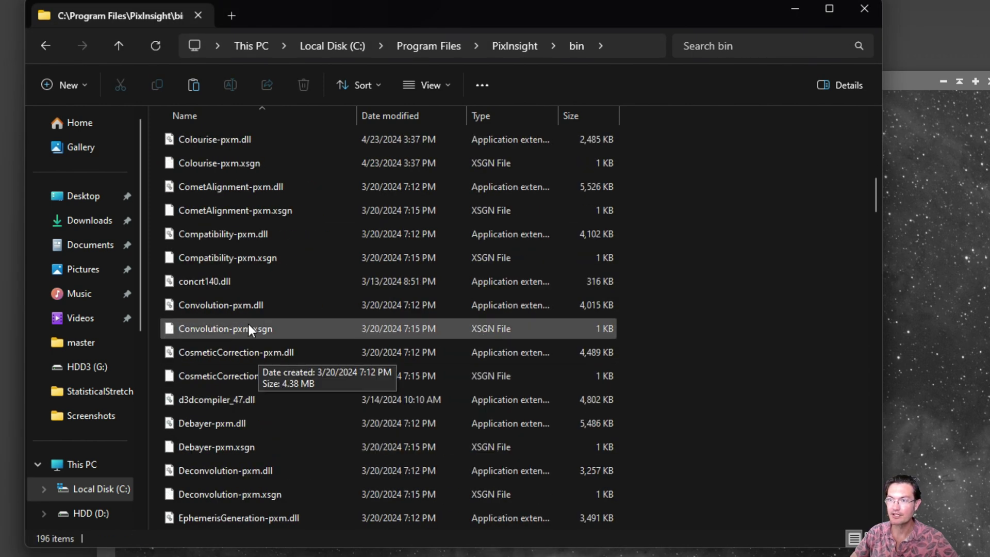
scroll(323, 302, up, 10)
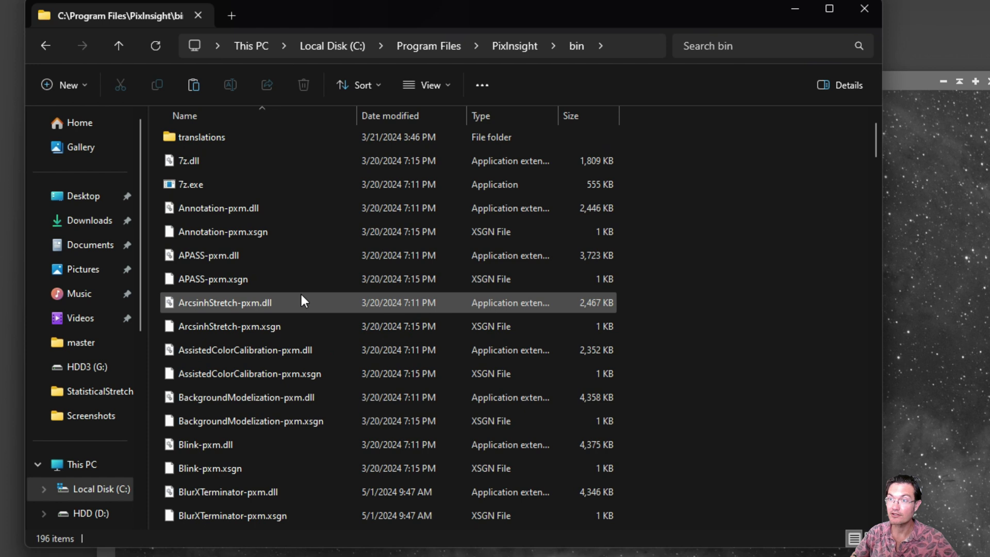
click(118, 46)
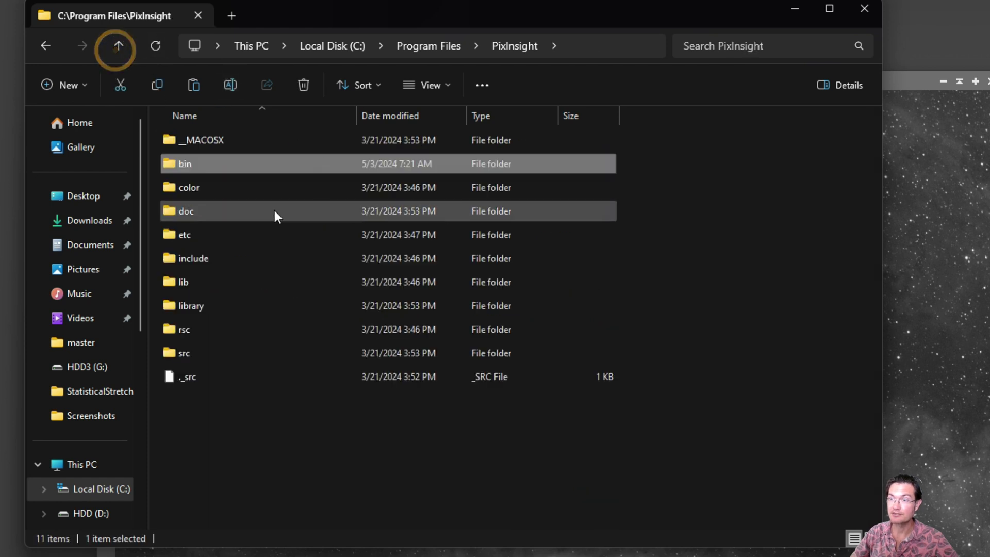
mouse_move(578, 14)
mouse_down()
mouse_move(592, 30)
mouse_move(579, 10)
mouse_up()
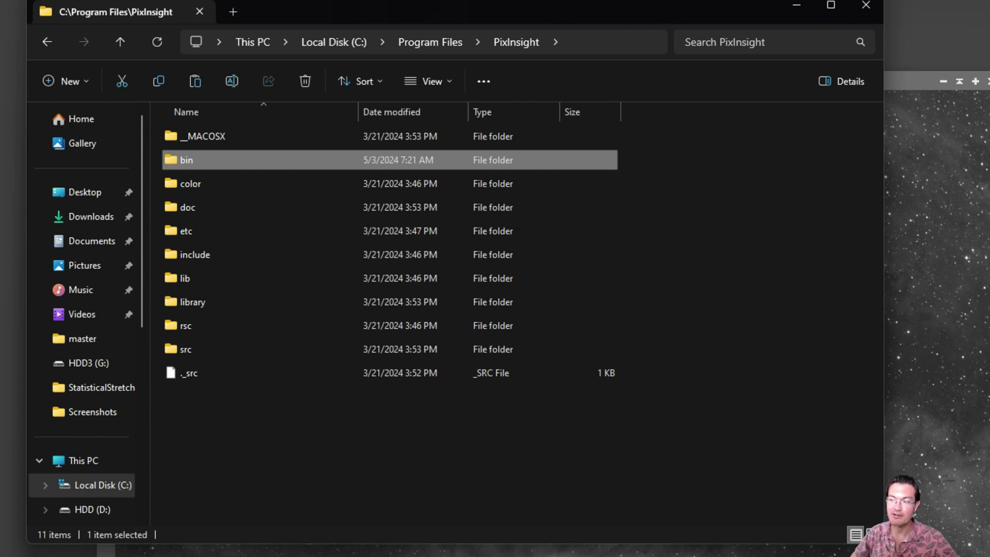
double_click(202, 162)
scroll(268, 341, down, 10)
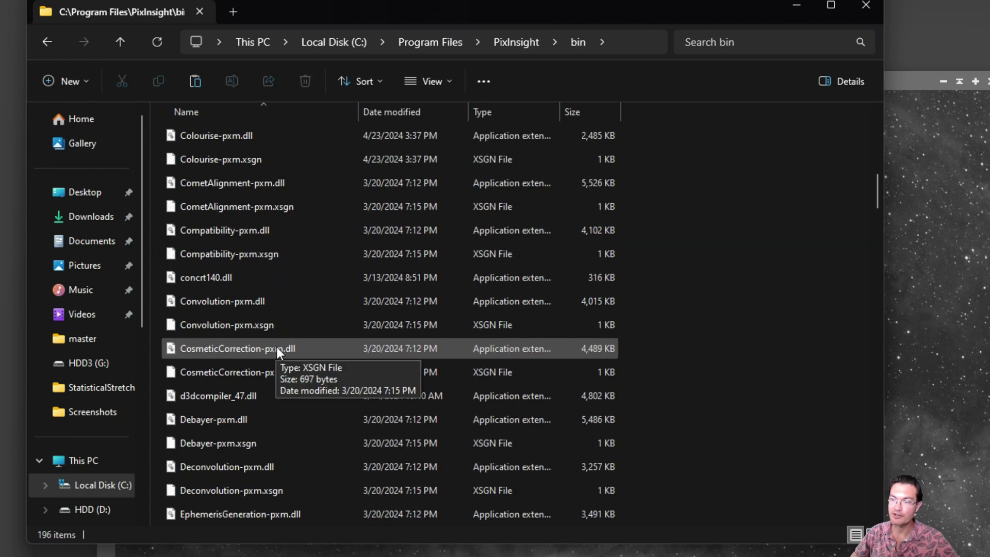
scroll(277, 346, down, 5)
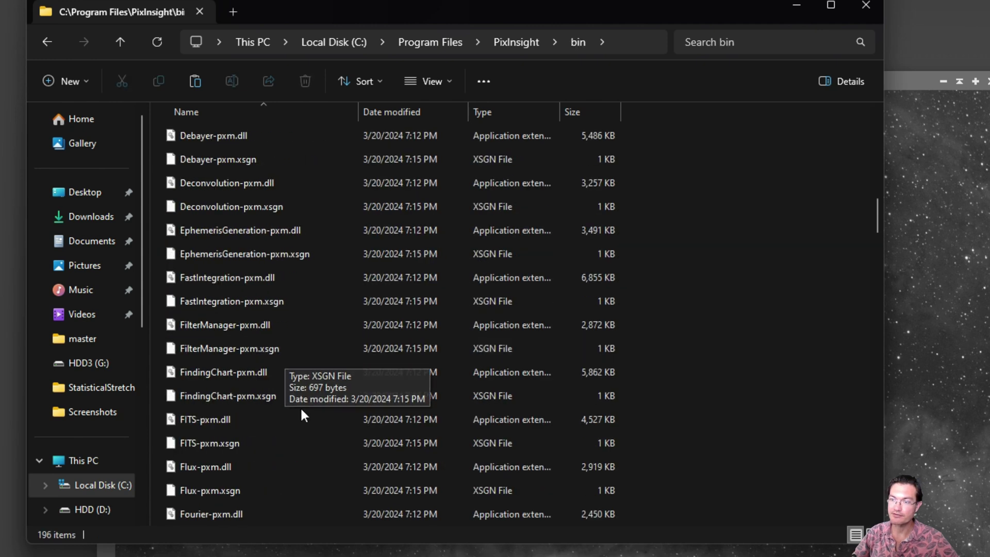
click(128, 45)
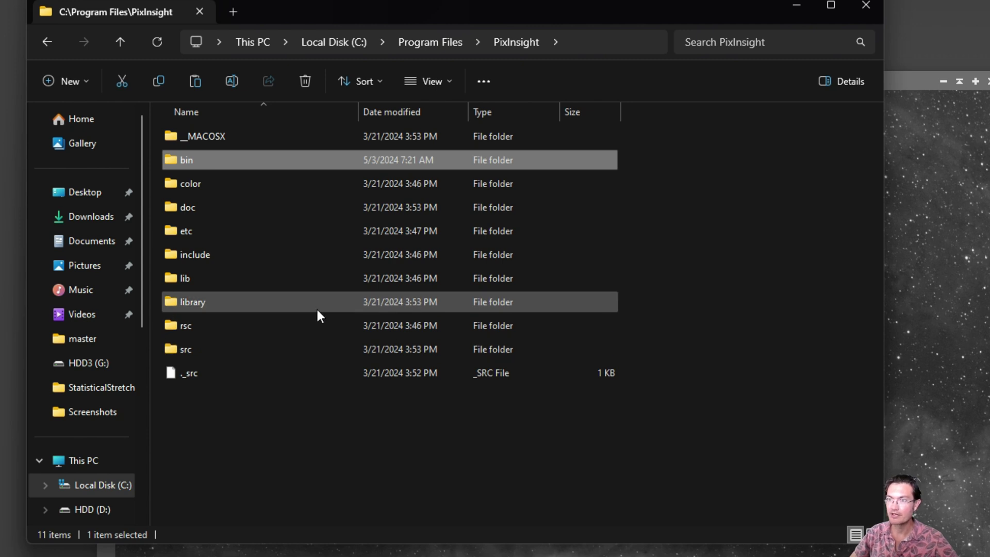
Go into src\scripts and select the NBtoRGBStars_v1.2.js script file
mouse_move(314, 320)
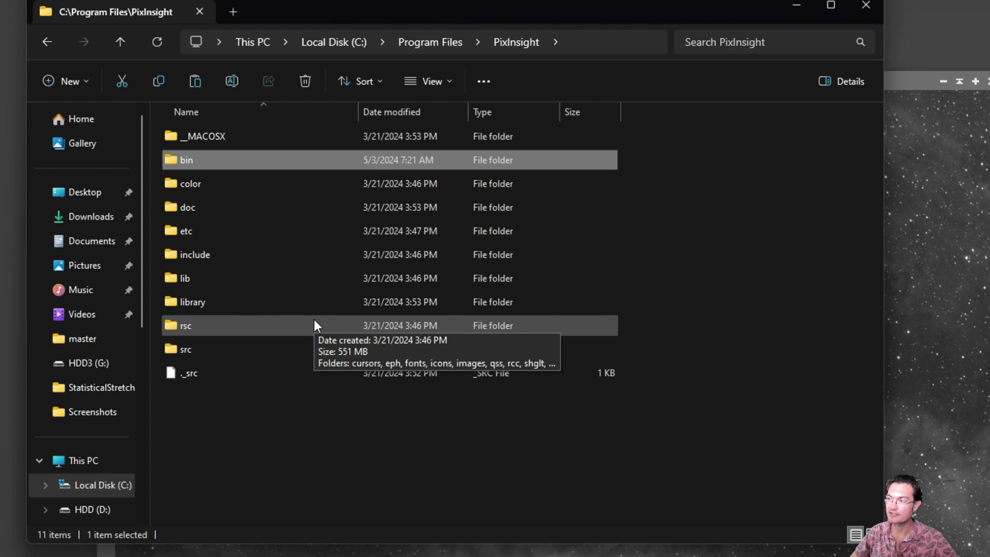
double_click(208, 346)
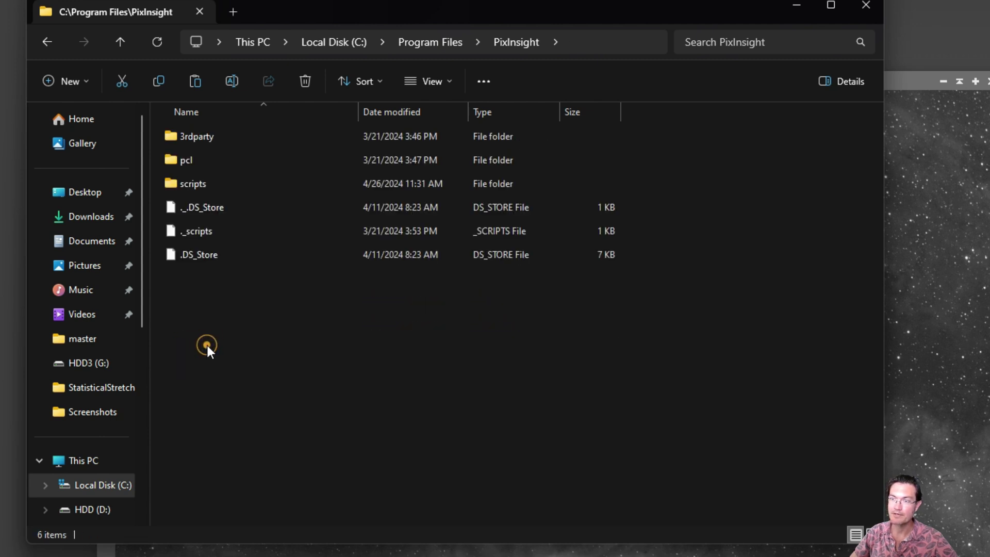
double_click(197, 186)
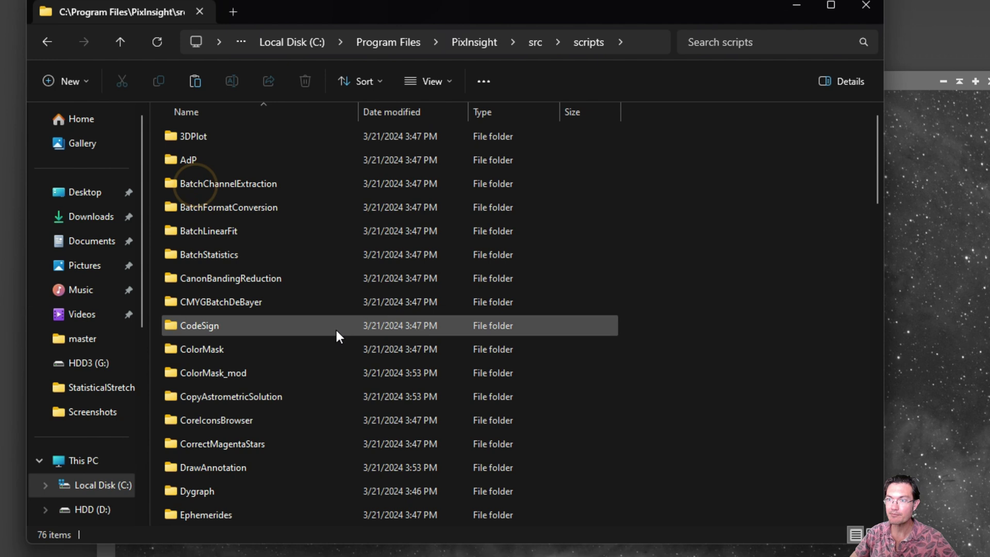
scroll(333, 327, down, 18)
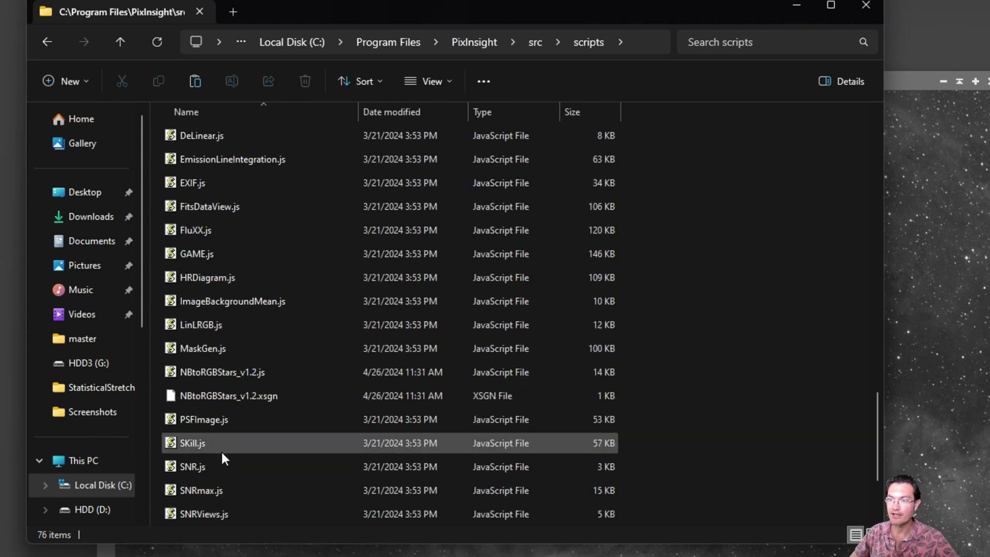
scroll(247, 434, up, 13)
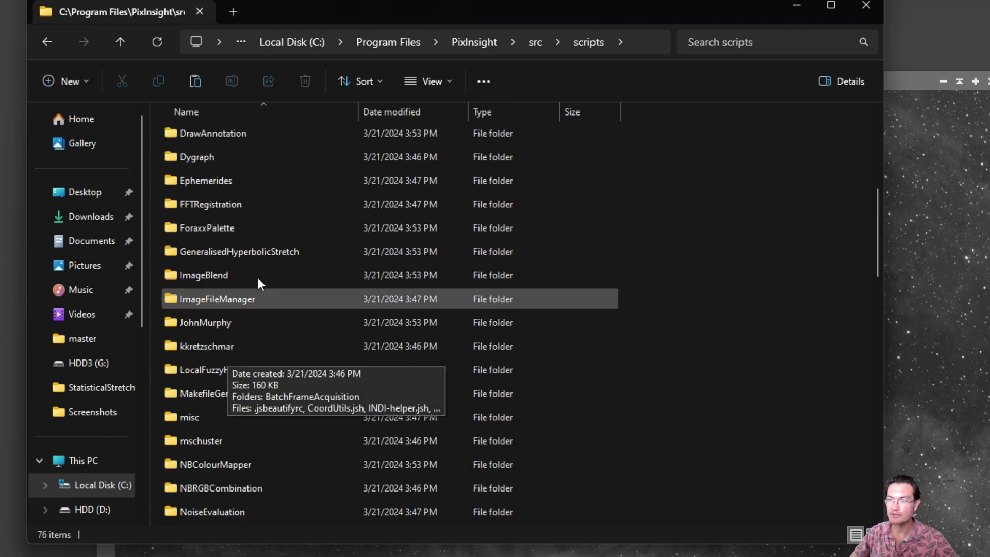
scroll(385, 365, down, 7)
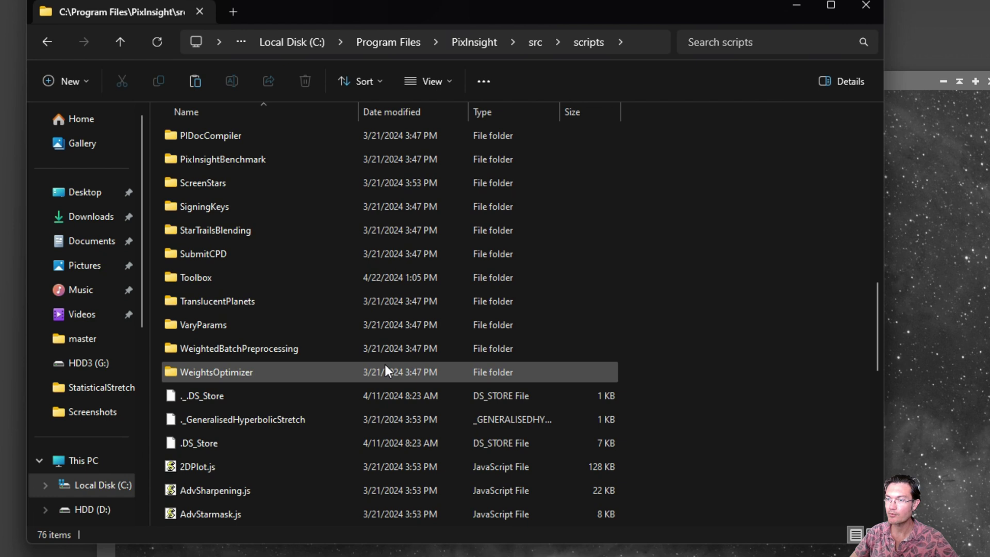
scroll(384, 364, down, 5)
scroll(222, 449, down, 1)
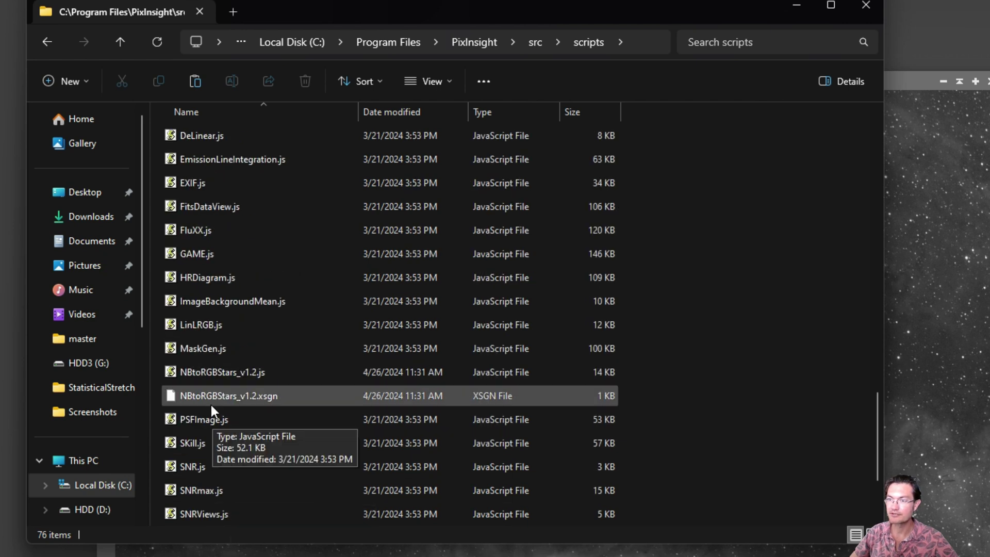
click(221, 376)
Open NBtoRGBStars_v1.2.js in Notepad, read through its code, then close Notepad and the scripts folder
right_click(221, 376)
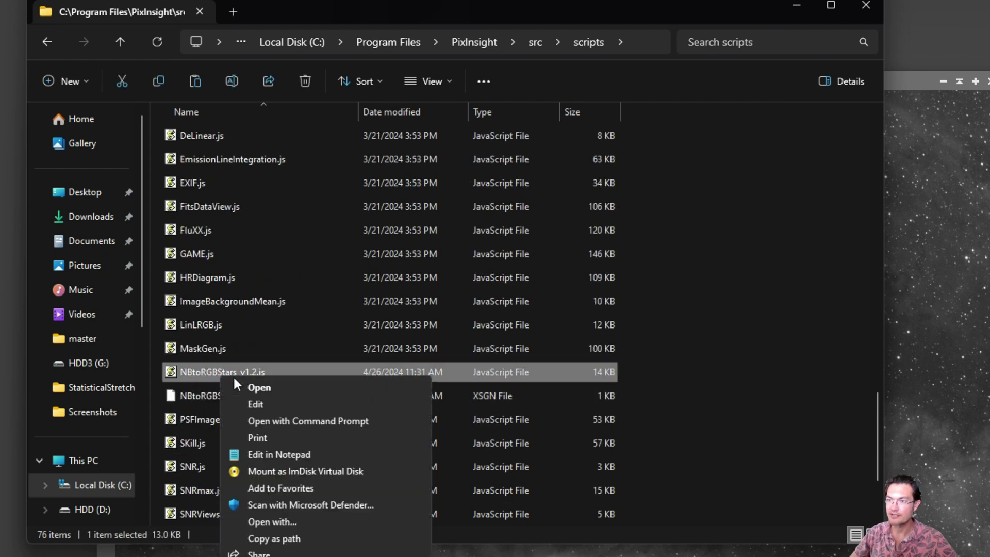
click(292, 454)
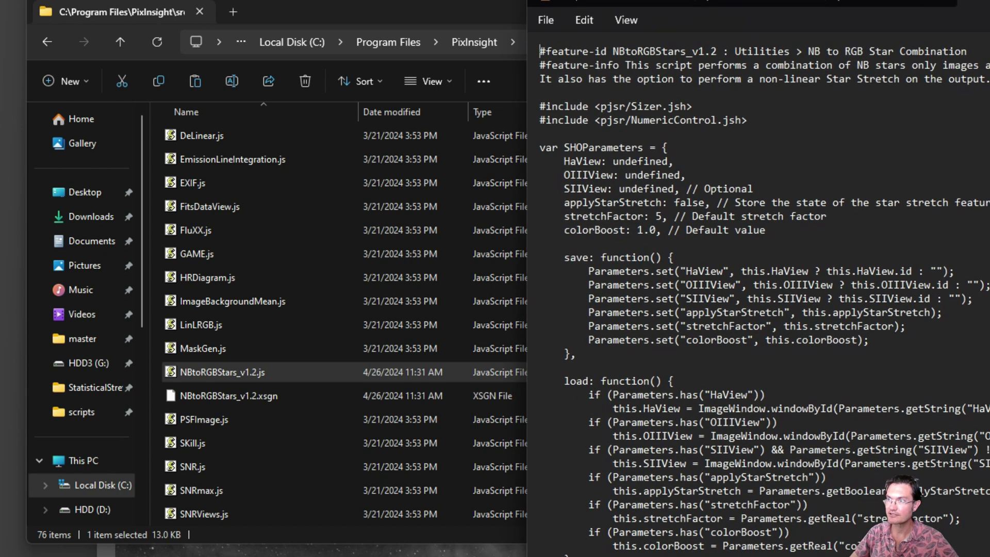
scroll(742, 276, down, 16)
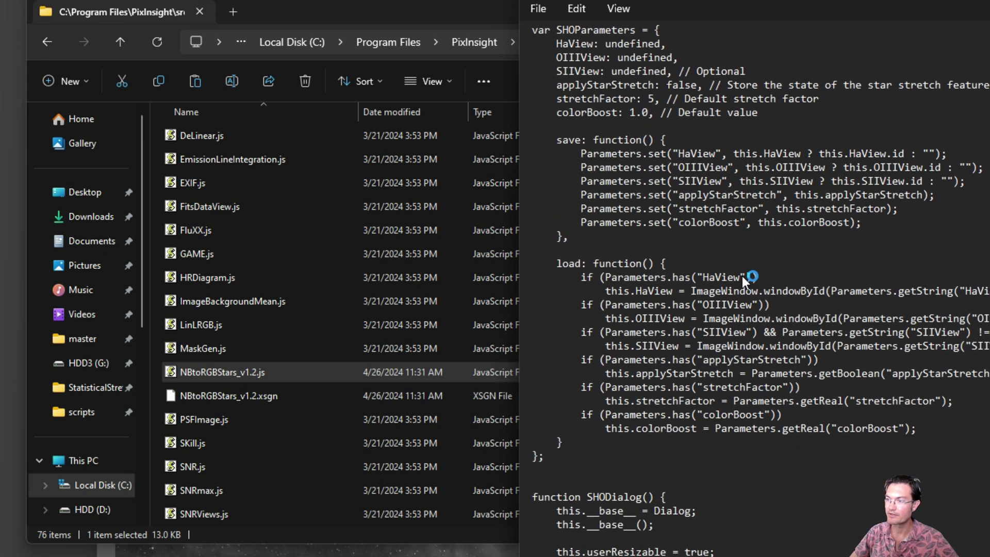
scroll(744, 293, down, 20)
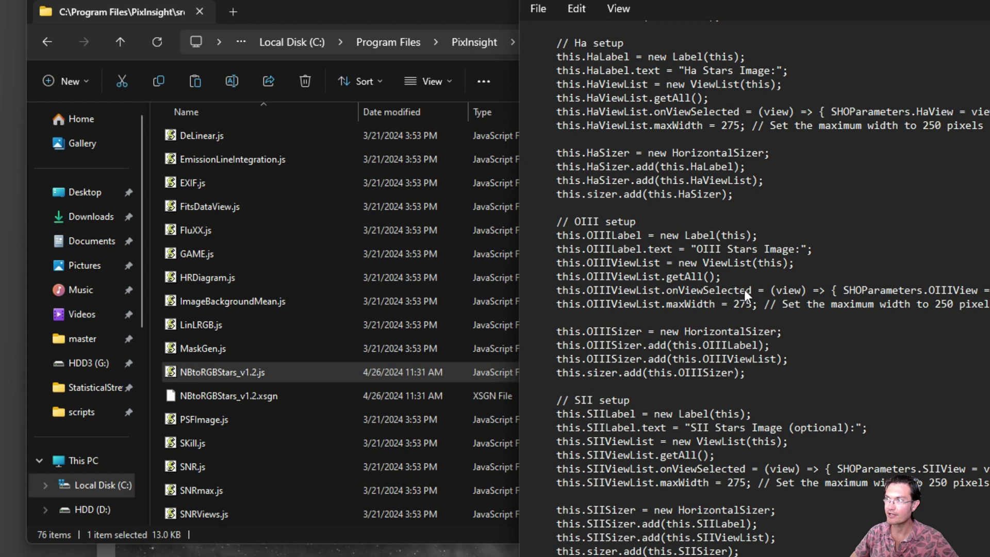
scroll(743, 304, up, 20)
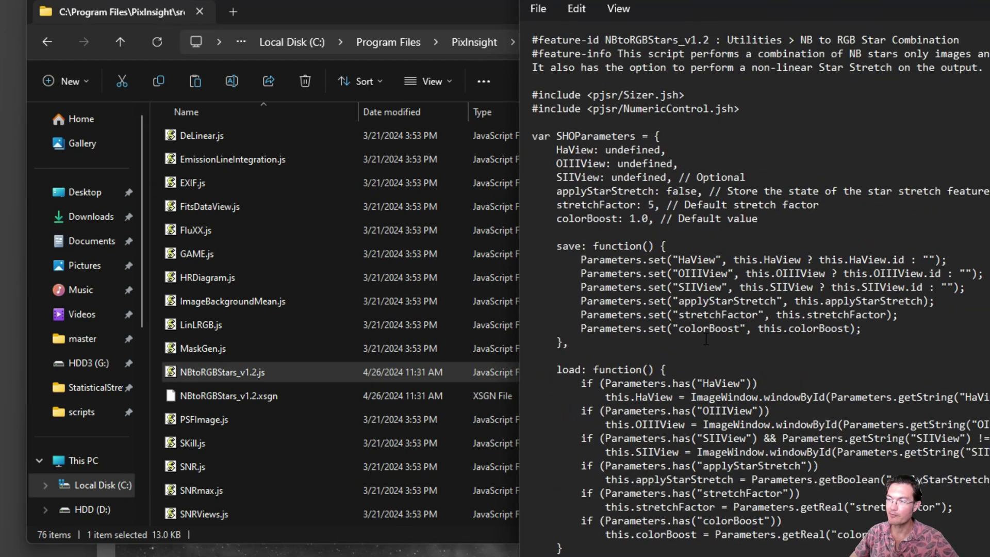
scroll(756, 441, down, 10)
scroll(756, 441, down, 20)
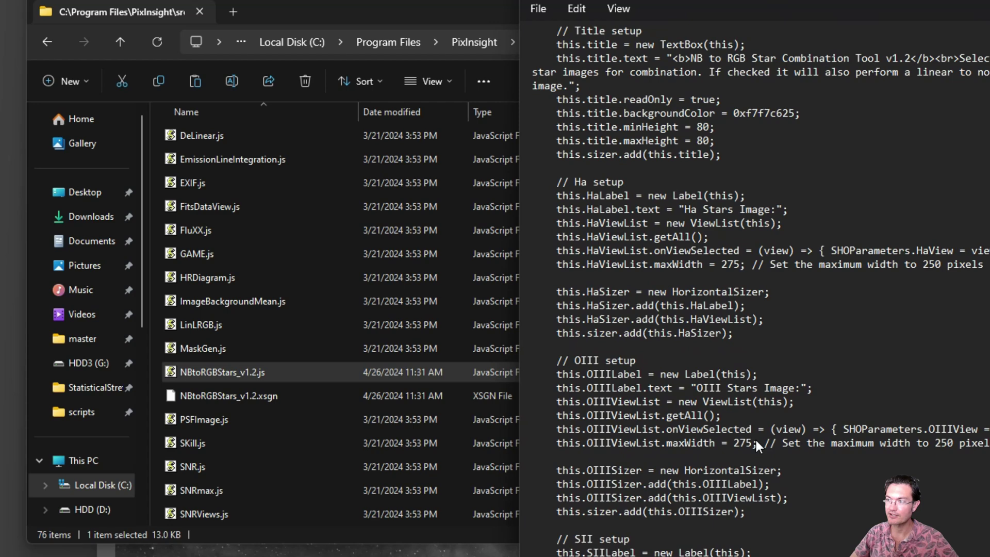
scroll(756, 437, down, 18)
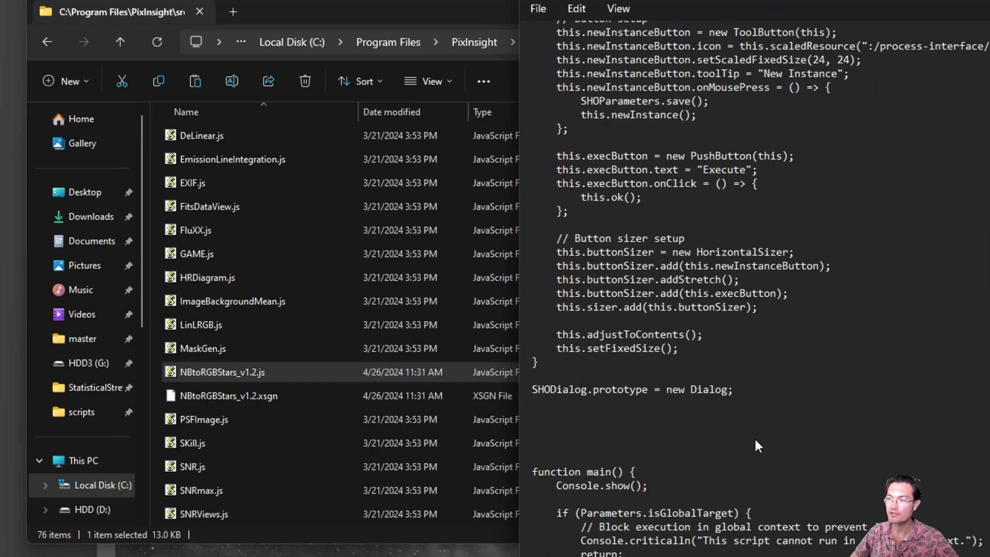
scroll(755, 428, down, 20)
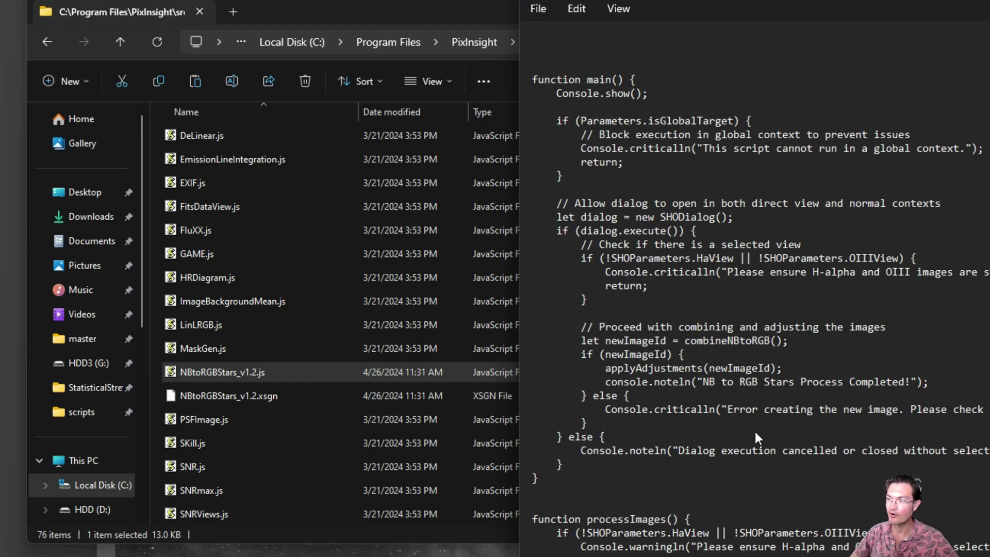
scroll(755, 427, down, 20)
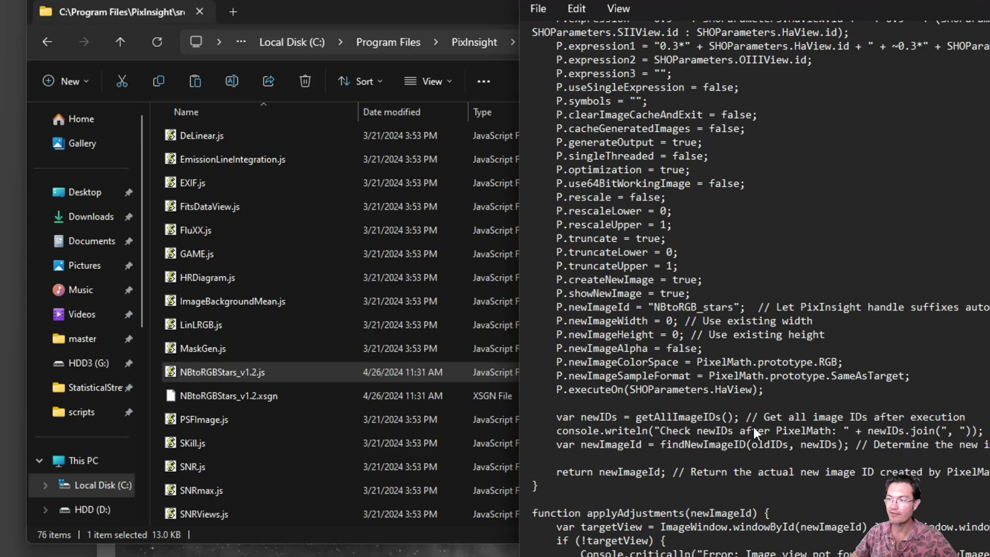
scroll(756, 433, down, 4)
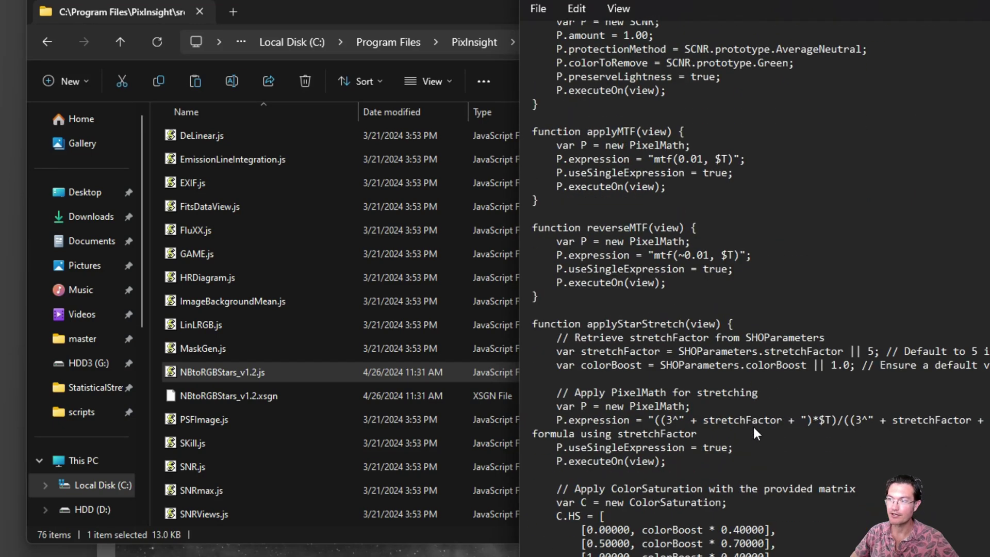
scroll(753, 425, up, 20)
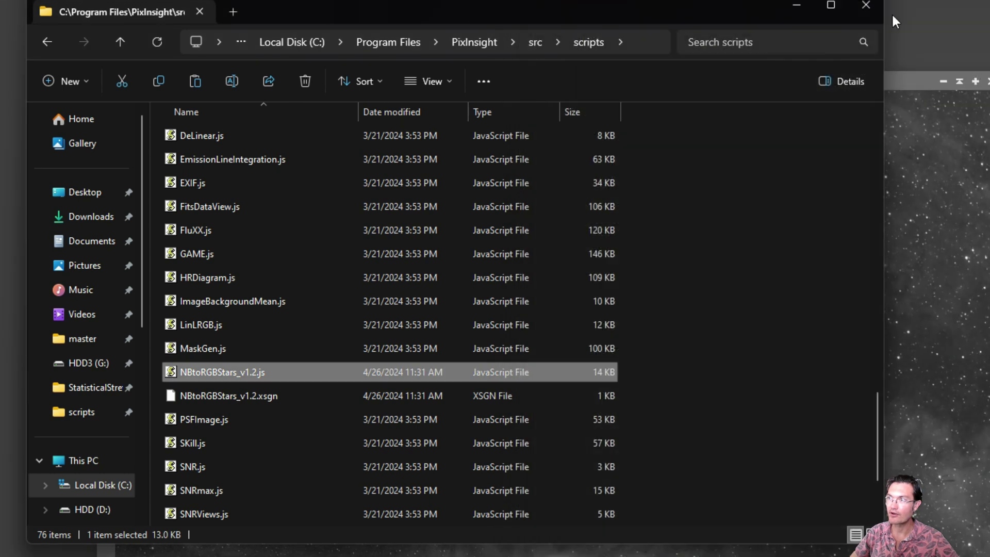
click(863, 6)
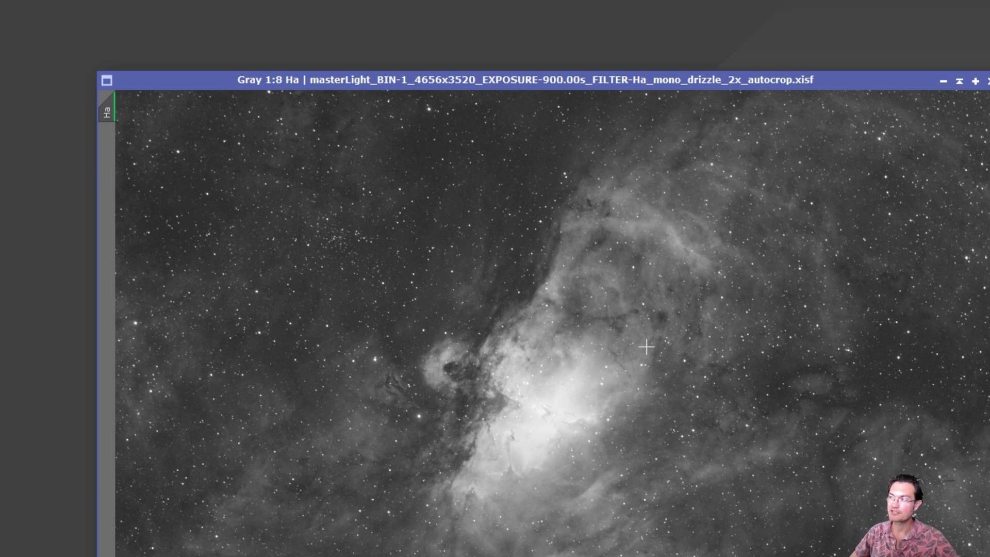
Move the Ha image window up and to the left in the workspace
drag(529, 79, 466, 1)
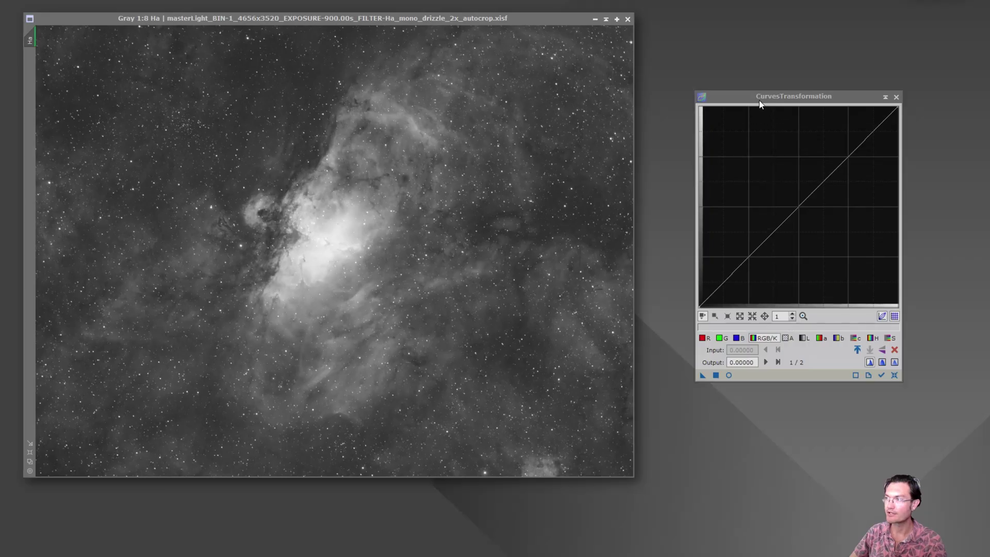
Turn on CurvesTransformation's Real-Time Preview, zoom into the nebula core and back, and apply to Ha
click(755, 84)
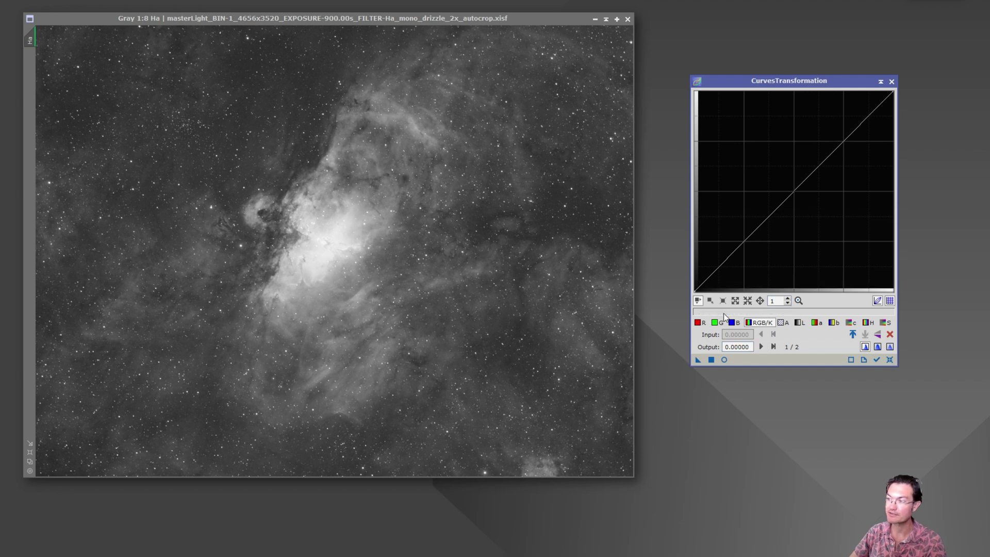
click(723, 360)
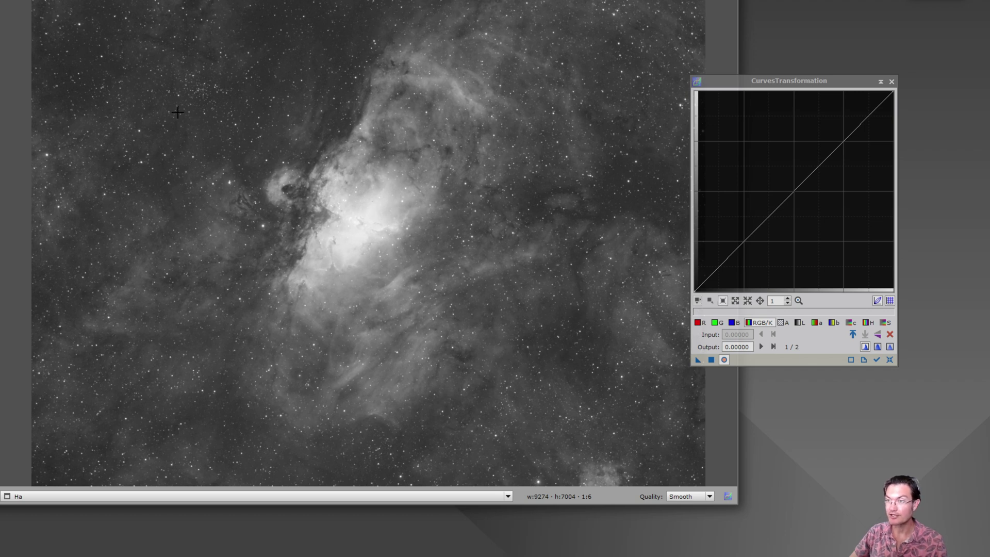
drag(177, 110, 409, 285)
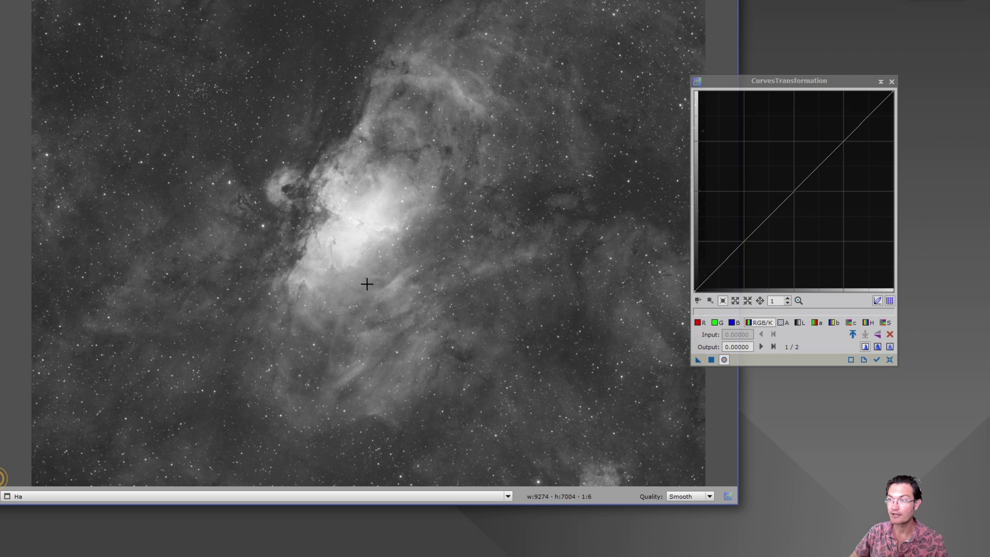
key(ctrl+shift+z)
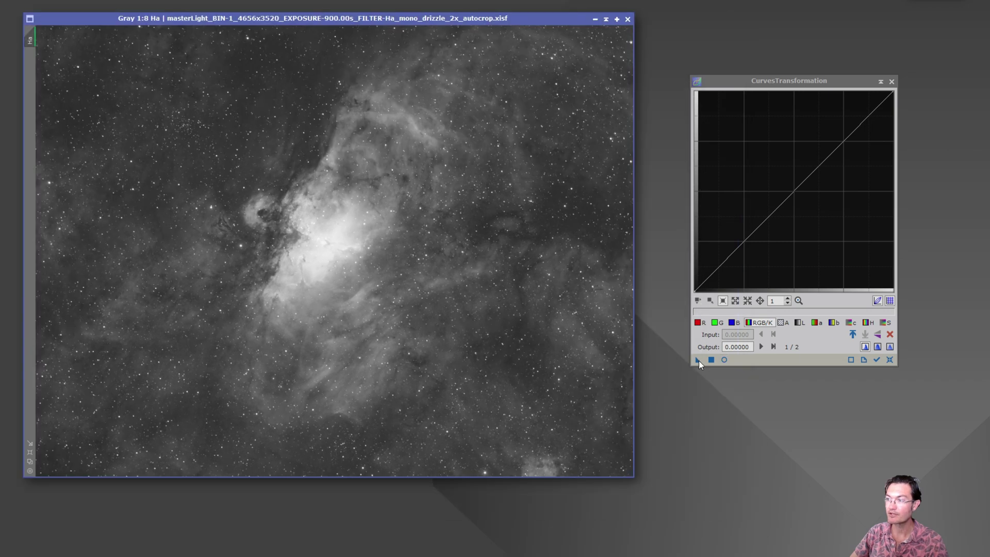
drag(699, 361, 410, 219)
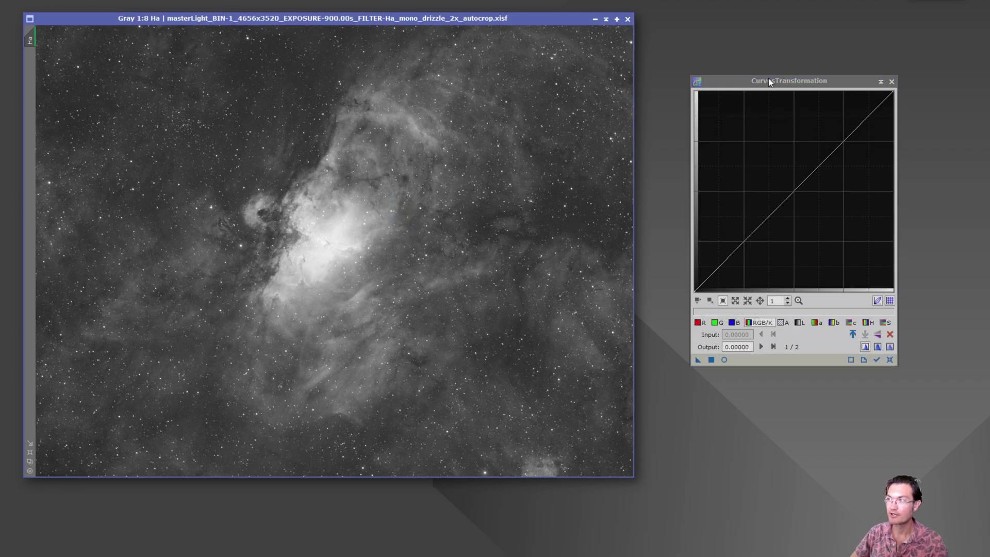
drag(769, 80, 818, 120)
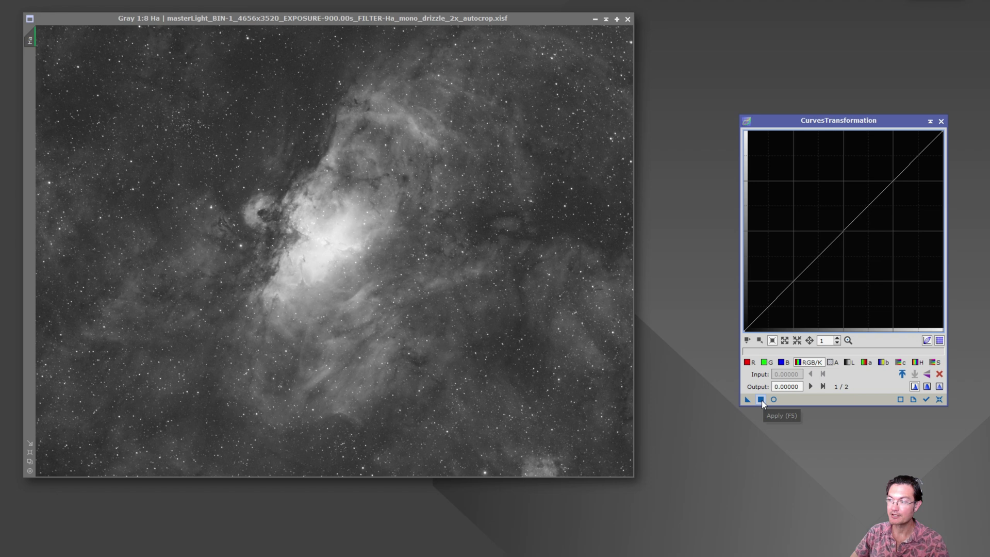
click(407, 191)
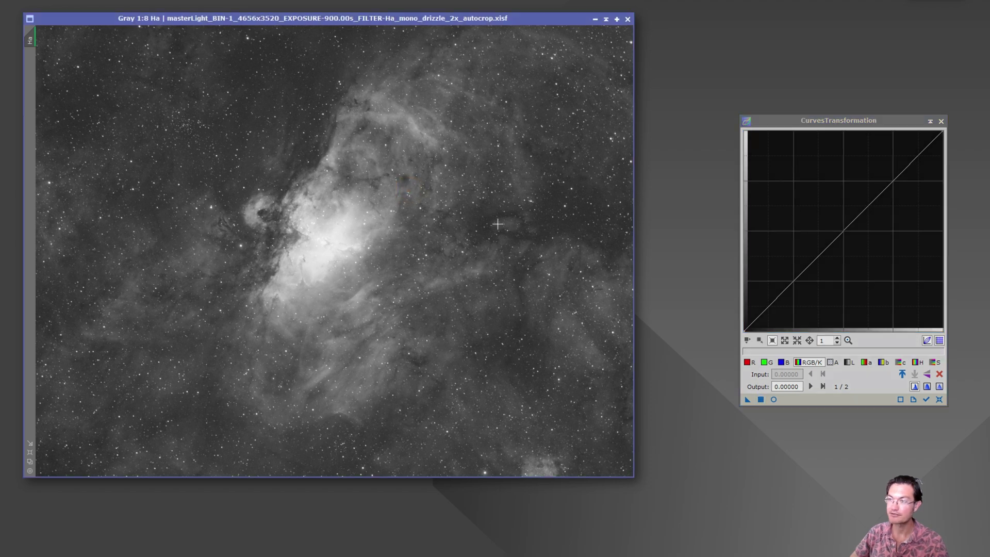
Add a curve point 0.43669 → 0.66154, apply it to Ha and SII, undoing each
click(762, 402)
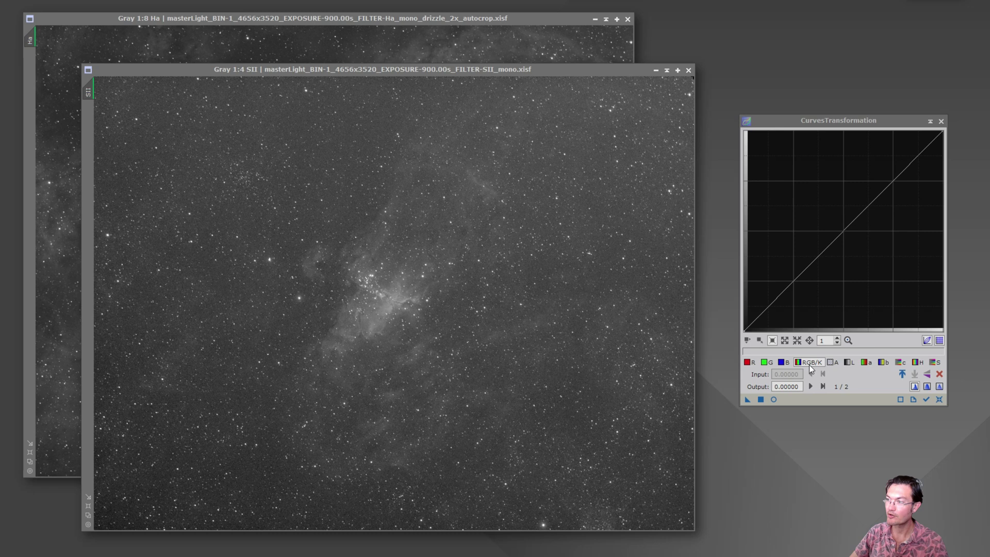
click(748, 341)
drag(831, 244, 831, 199)
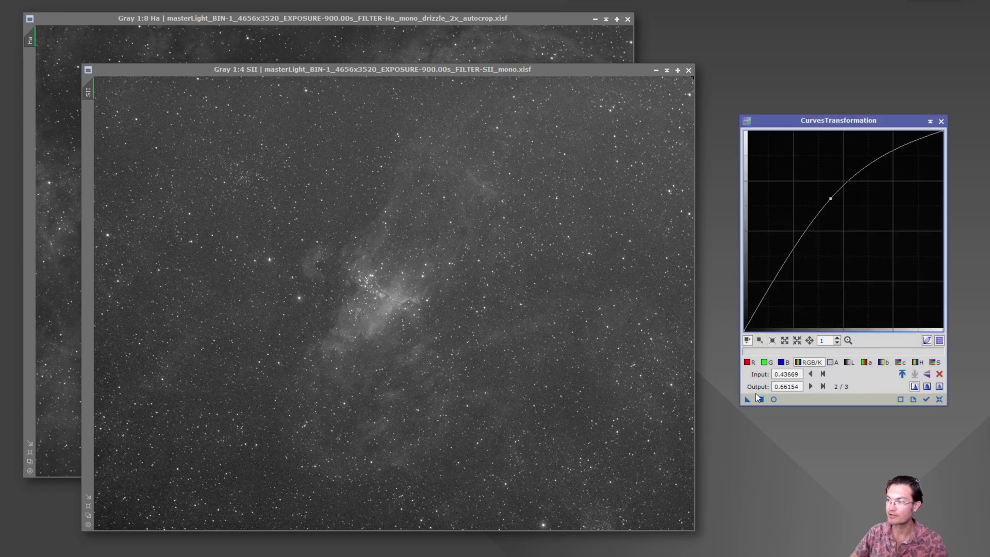
drag(741, 391, 540, 44)
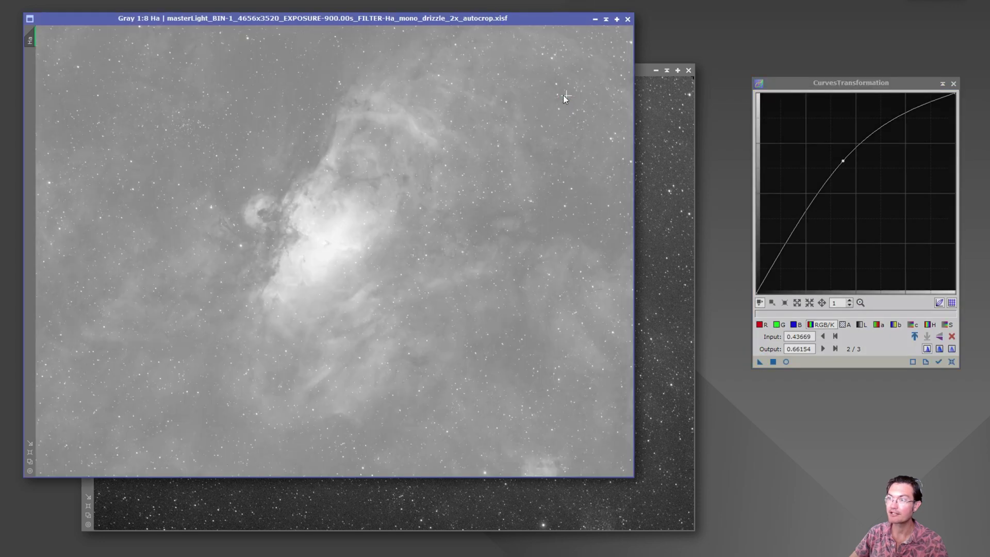
key(ctrl+z)
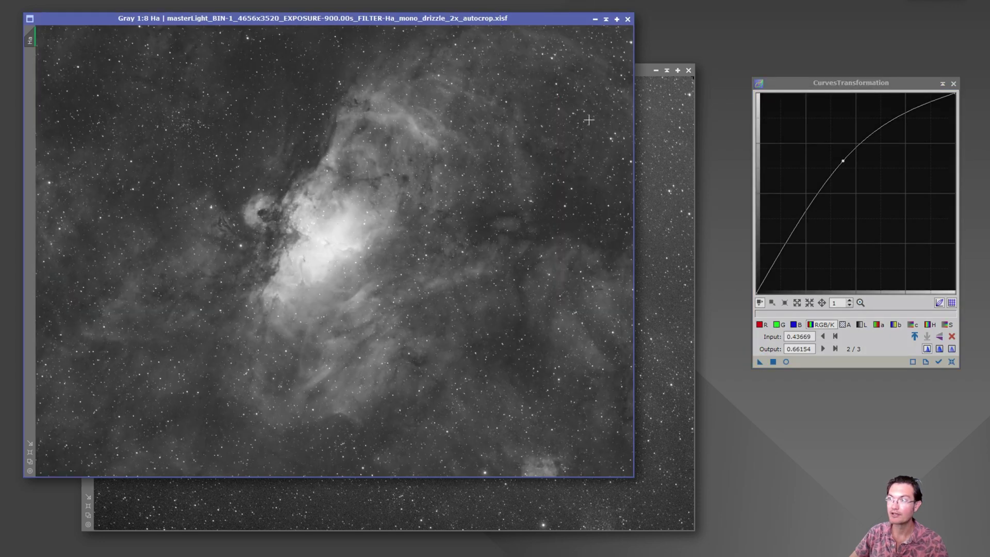
click(681, 170)
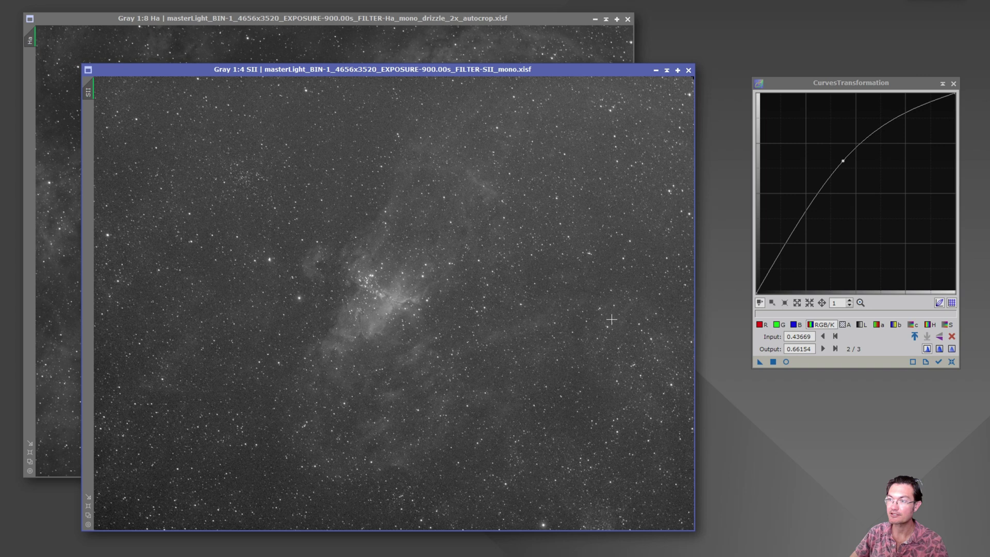
click(773, 362)
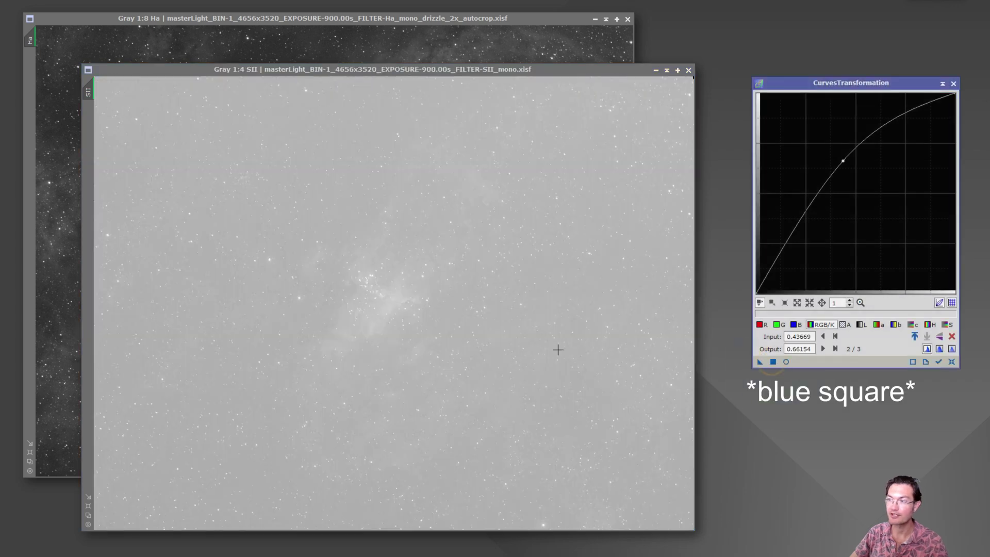
key(ctrl+z)
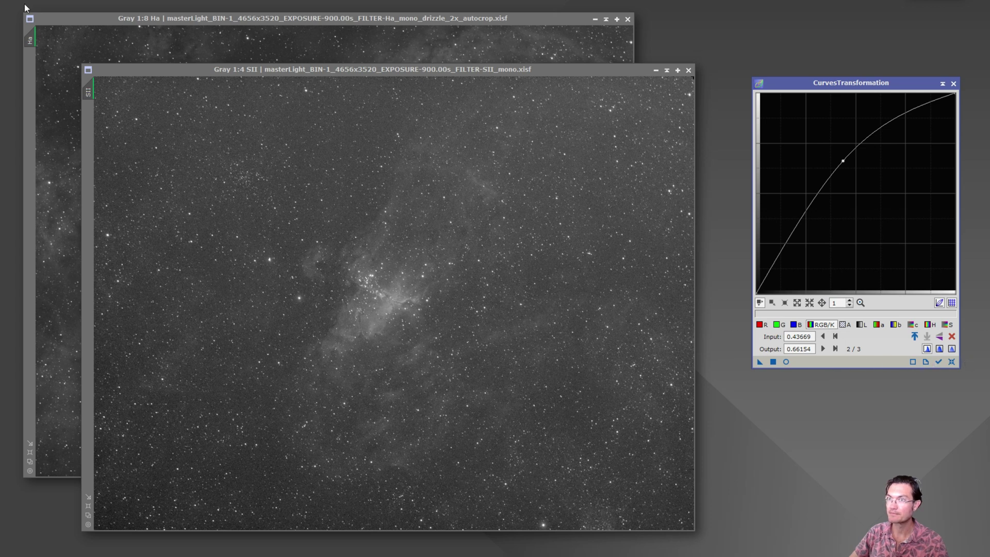
drag(765, 364, 787, 153)
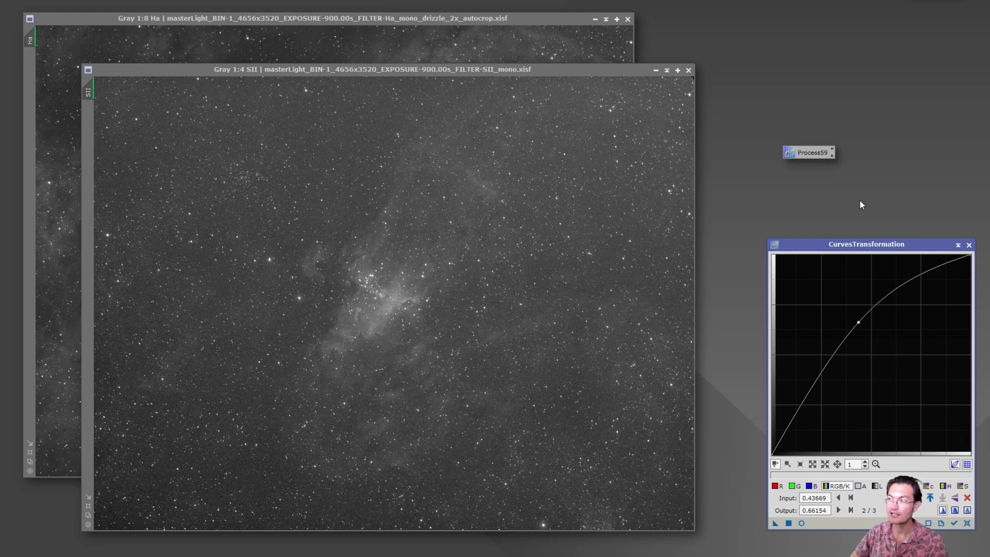
Close CurvesTransformation, review the Process59 icon's instance source code, then drop Process59 onto SII
click(969, 245)
right_click(811, 156)
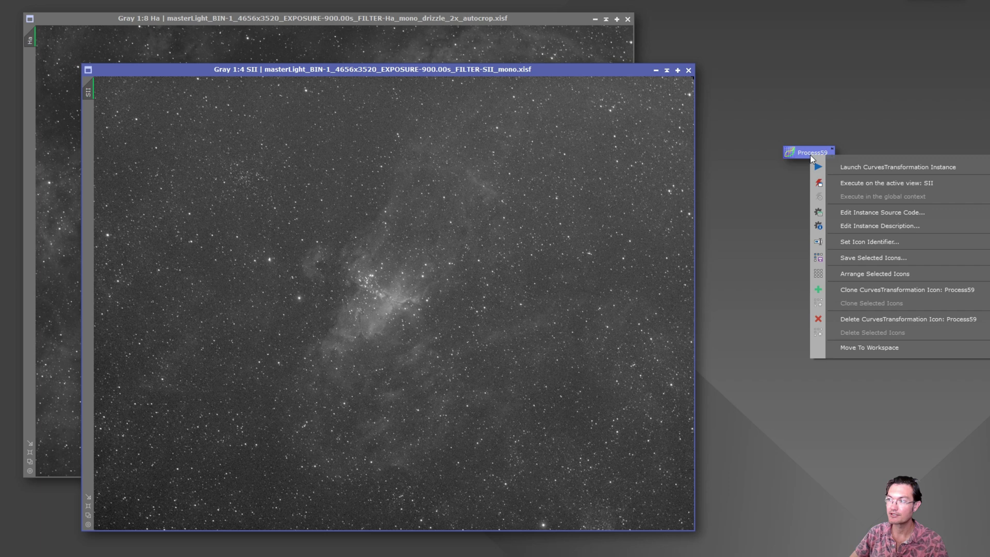
click(850, 212)
click(867, 166)
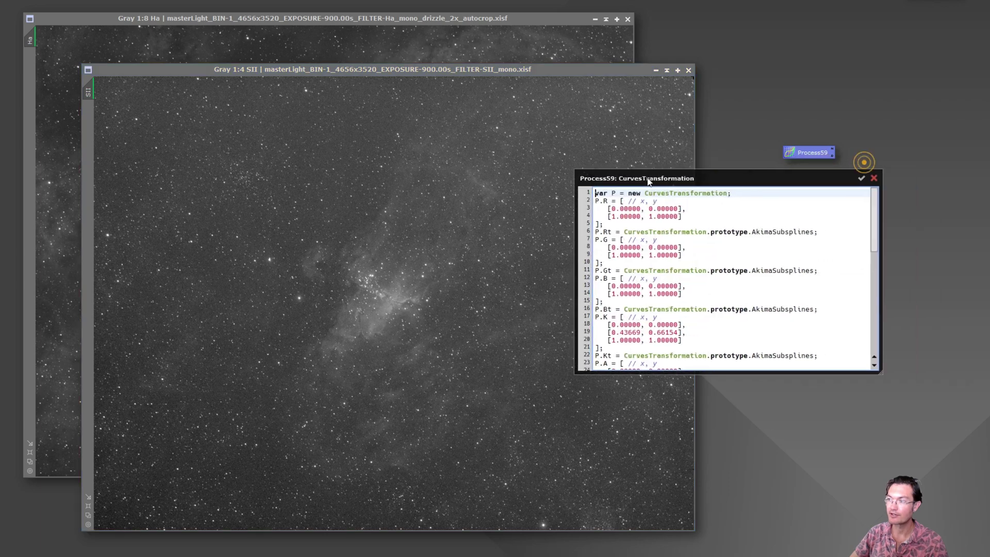
scroll(684, 273, down, 4)
scroll(683, 274, down, 8)
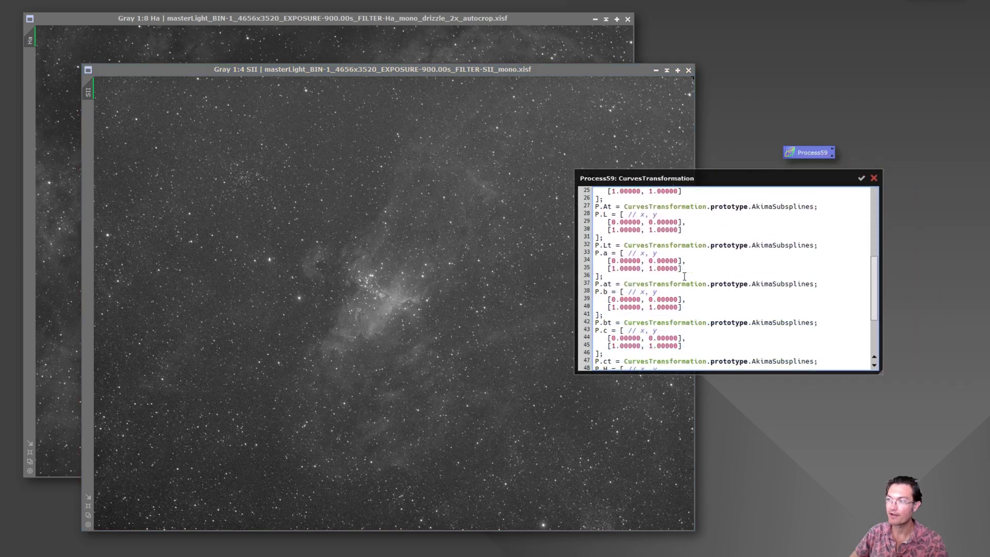
scroll(685, 281, up, 12)
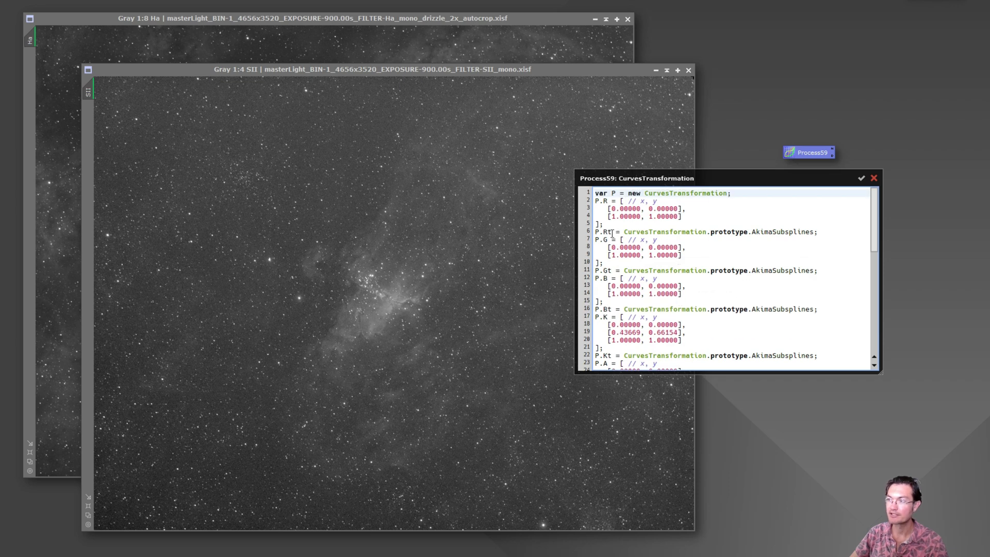
scroll(617, 255, down, 3)
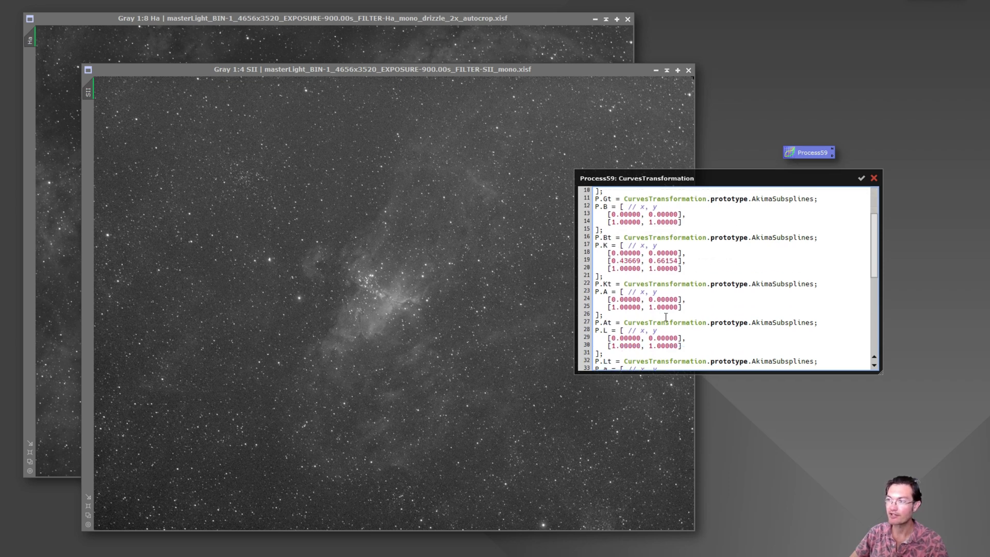
scroll(666, 317, down, 9)
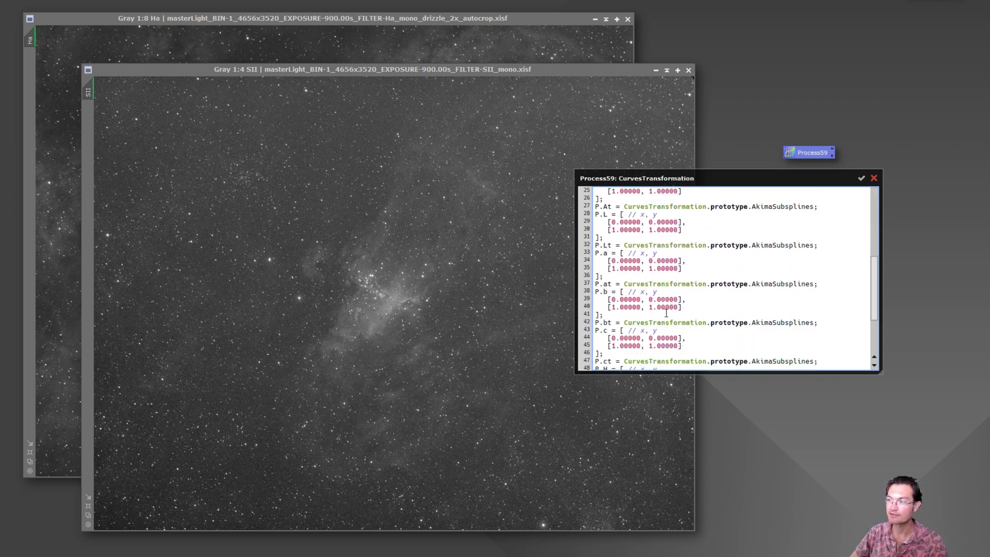
click(874, 178)
drag(812, 150, 536, 46)
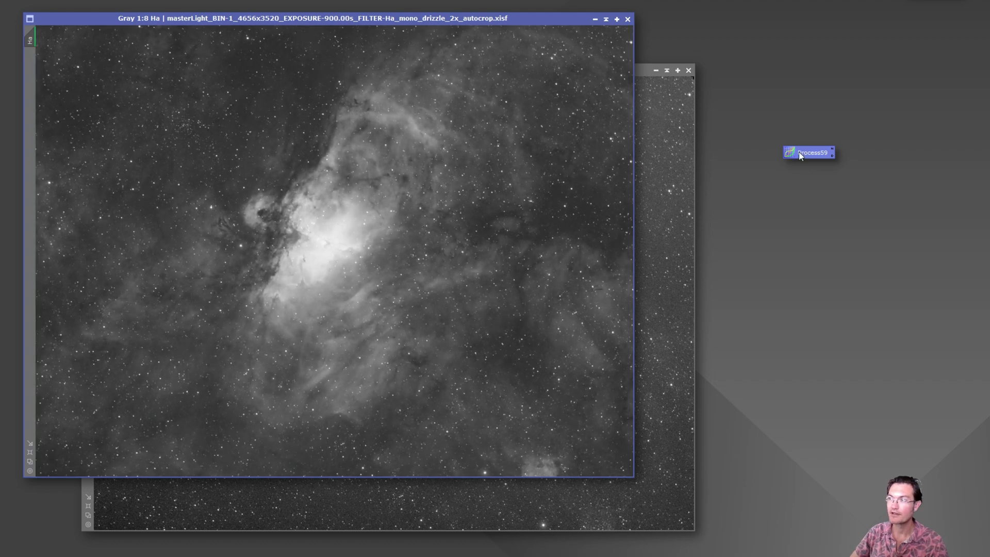
double_click(801, 154)
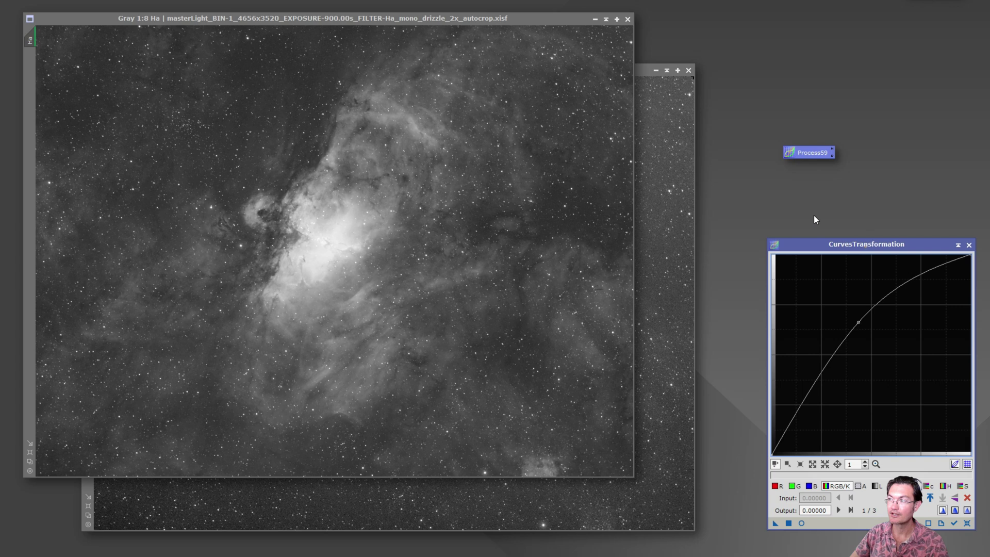
drag(866, 245, 810, 176)
click(878, 199)
double_click(808, 154)
click(809, 154)
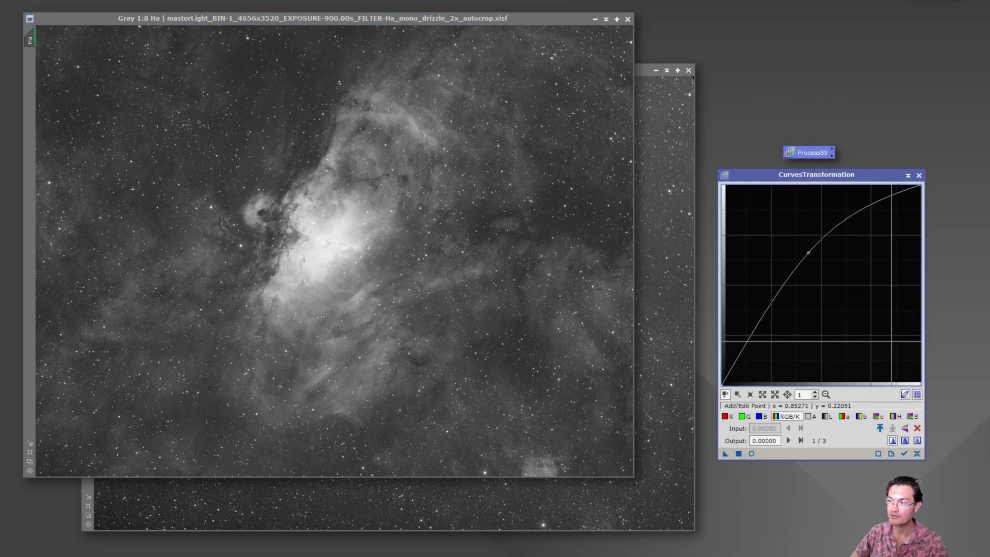
click(920, 176)
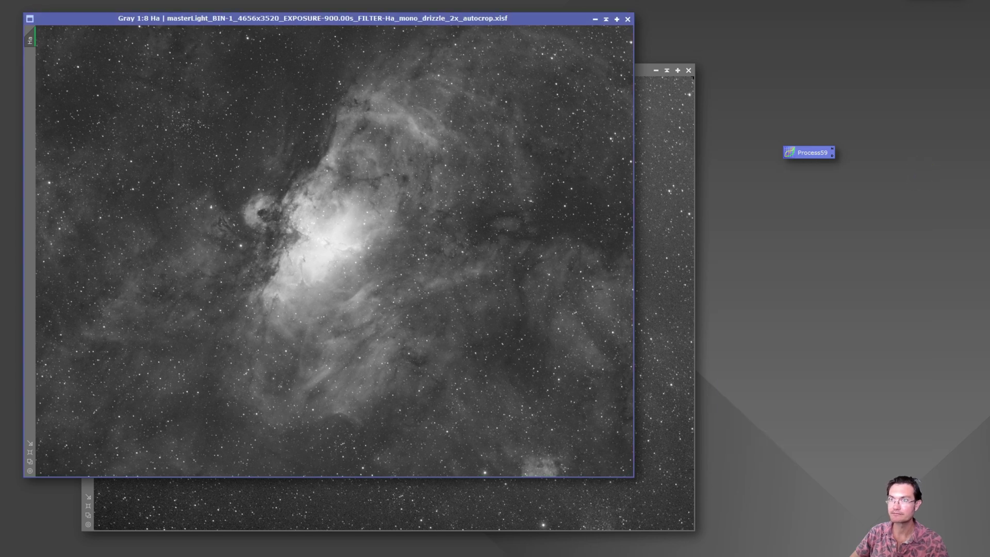
Launch the Statistical Astro Stretching script and position its dialog beside the Ha image
click(41, 4)
drag(650, 118, 663, 147)
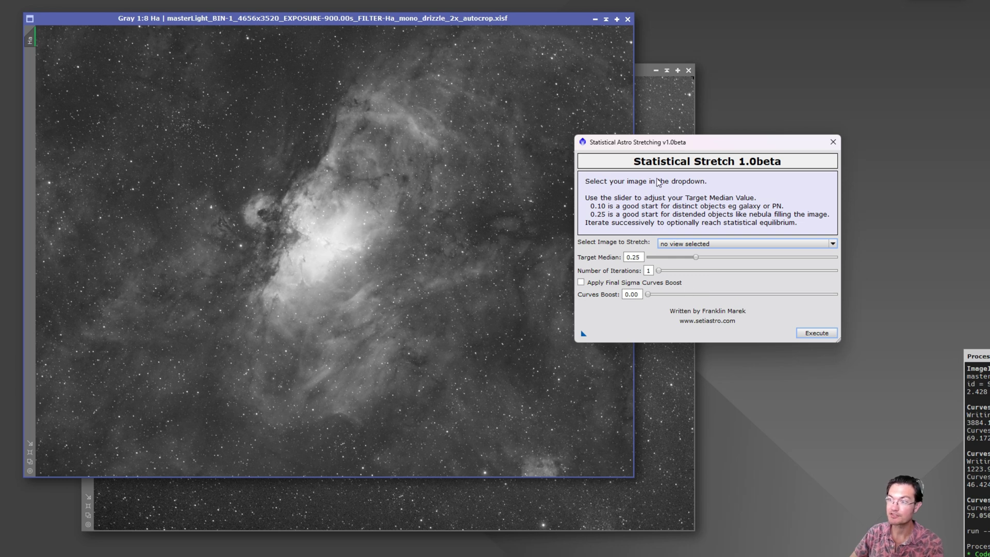
drag(654, 144, 627, 156)
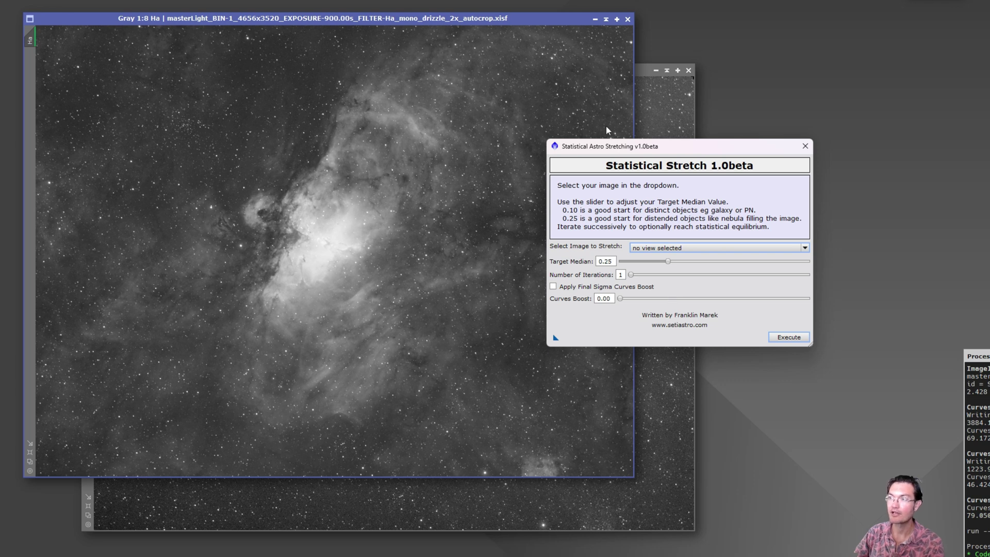
click(560, 107)
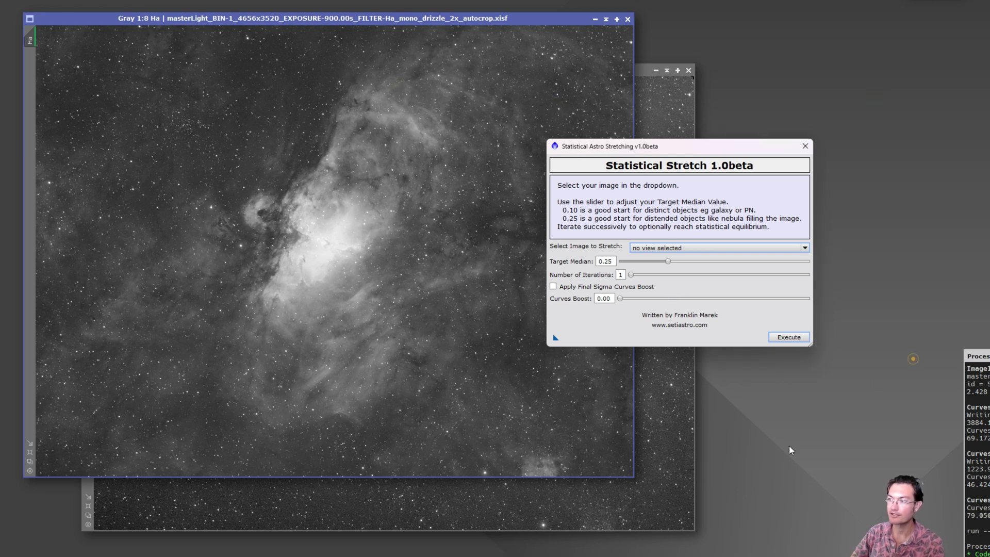
click(751, 458)
click(474, 89)
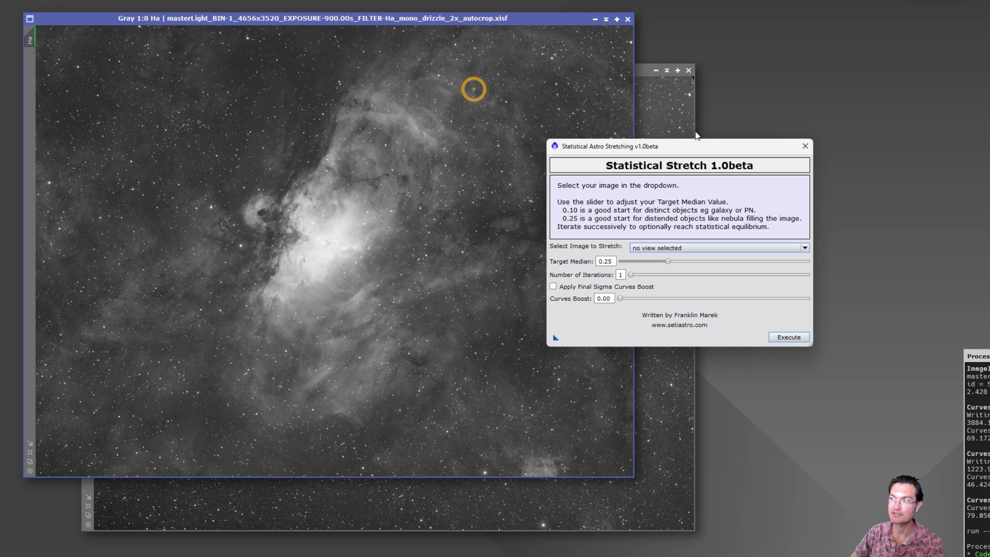
drag(675, 144, 668, 151)
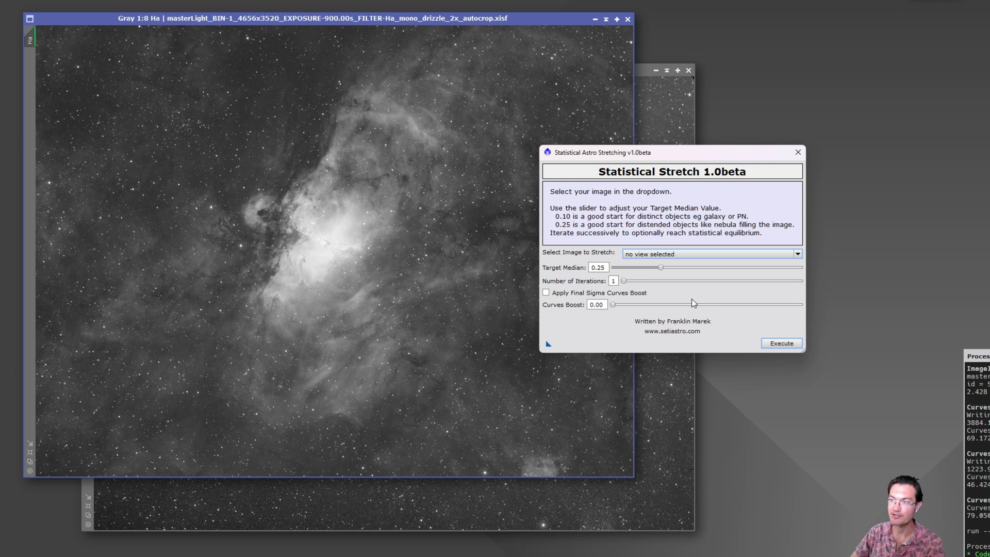
Stretch the Ha image at target median 0.25, close the script, and reset the screen stretch
click(672, 255)
click(659, 271)
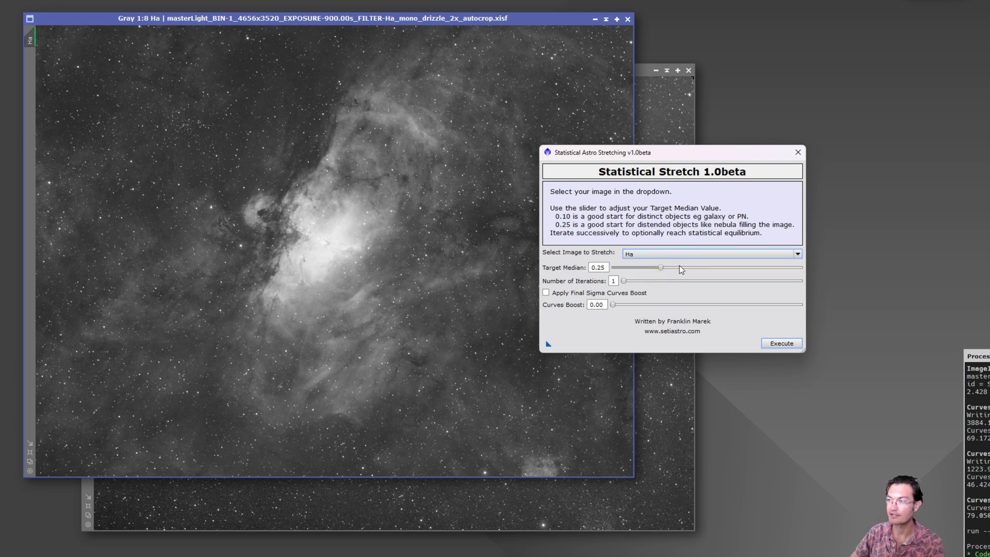
click(790, 344)
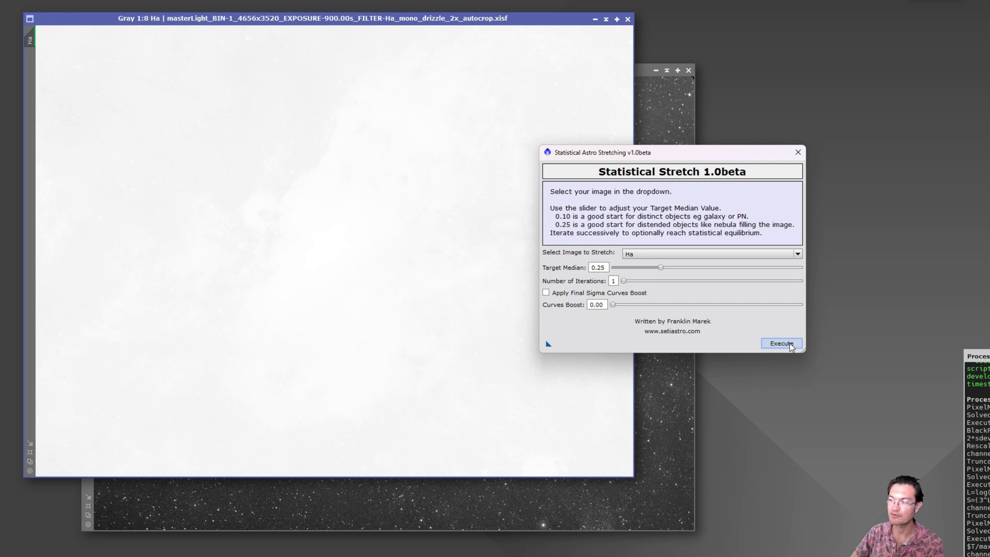
click(798, 154)
click(511, 219)
key(ctrl+F12)
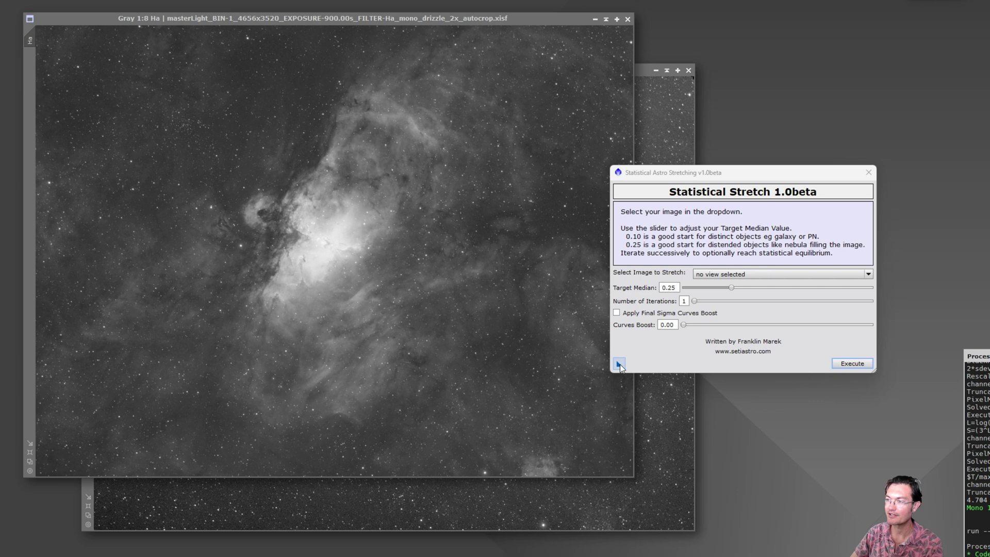
Try dragging the script instance onto the Ha image twice, dismissing each recursive-script error
drag(620, 365, 458, 286)
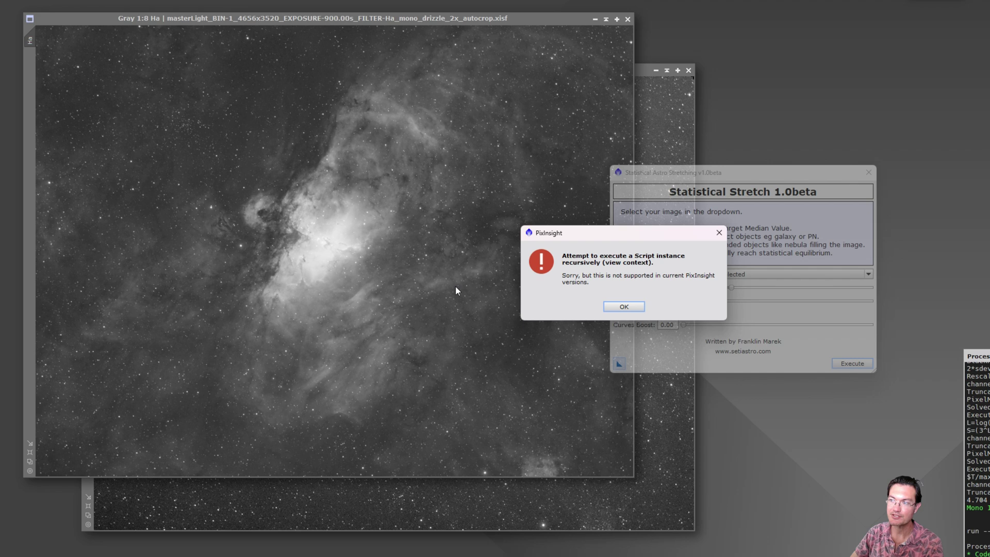
drag(589, 234, 466, 191)
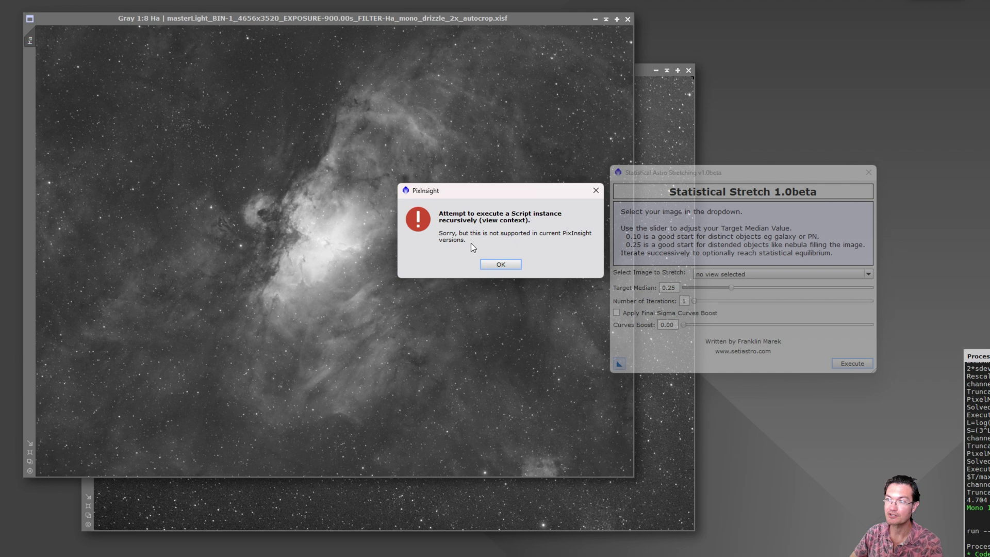
click(506, 264)
drag(709, 175, 654, 186)
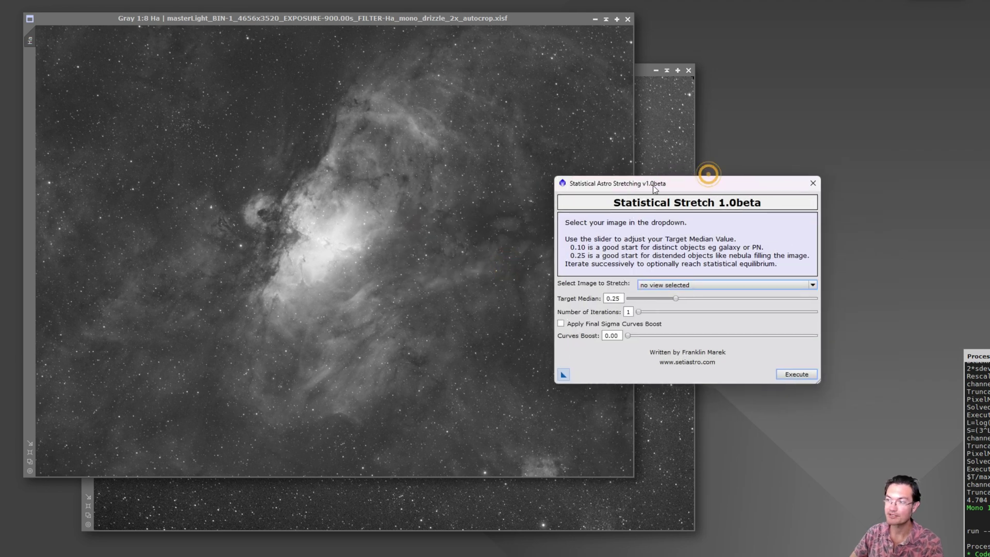
drag(562, 378, 454, 289)
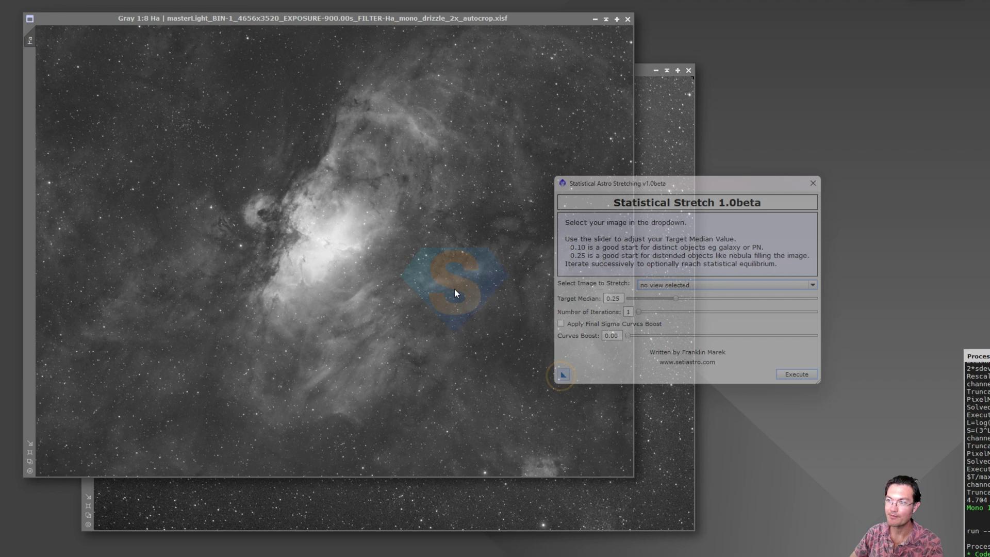
click(719, 233)
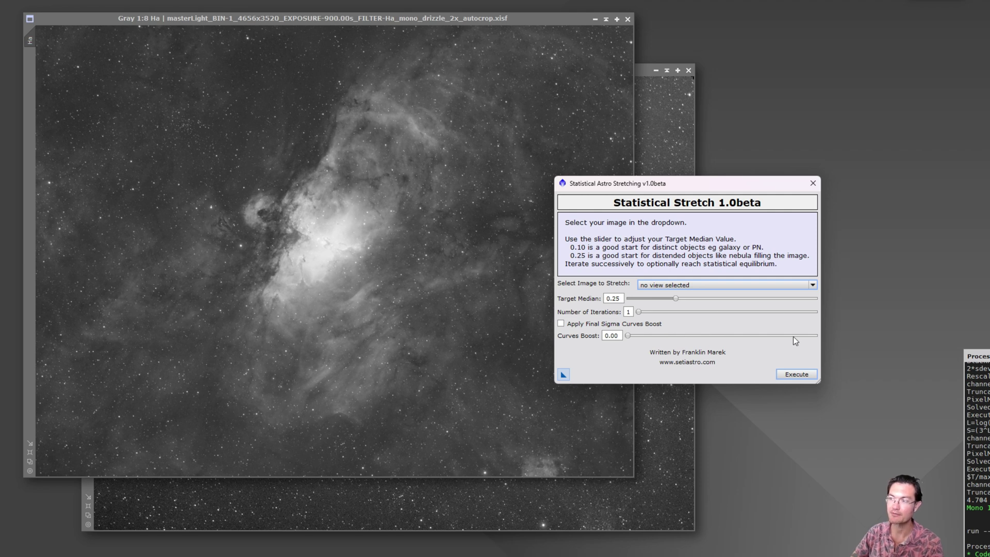
After one more failed attempt, save the script as the Statistical_Stretch workspace icon
drag(648, 183, 711, 207)
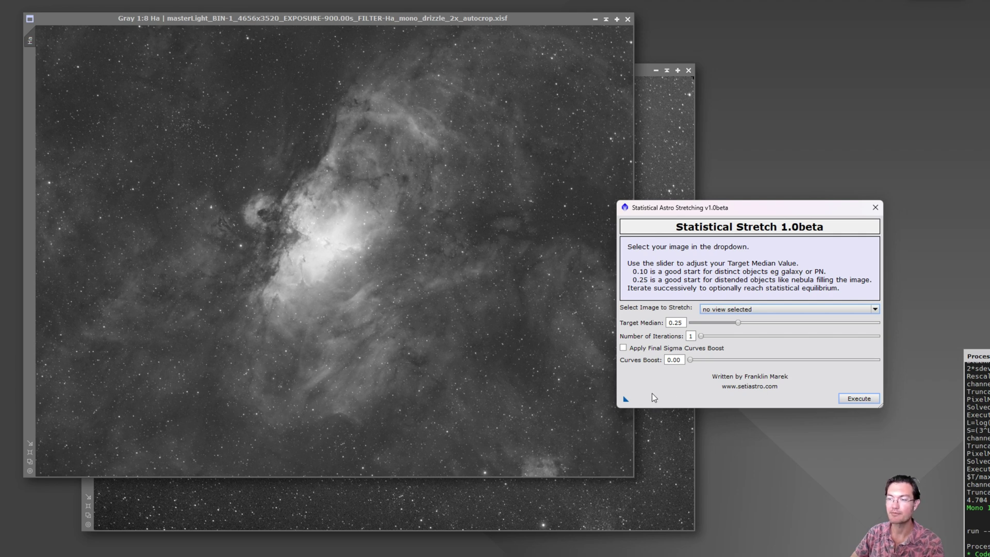
drag(626, 398, 543, 369)
click(619, 308)
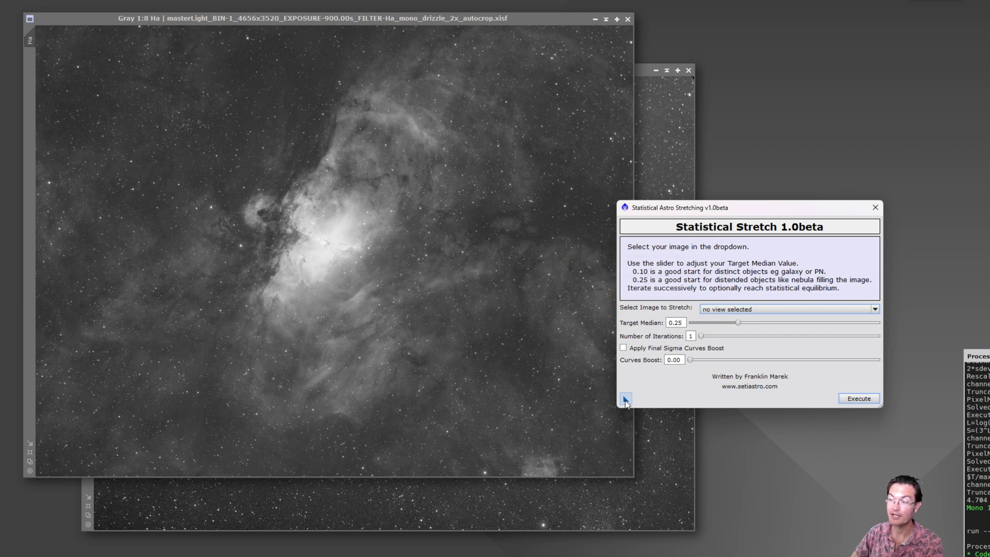
drag(626, 401, 769, 145)
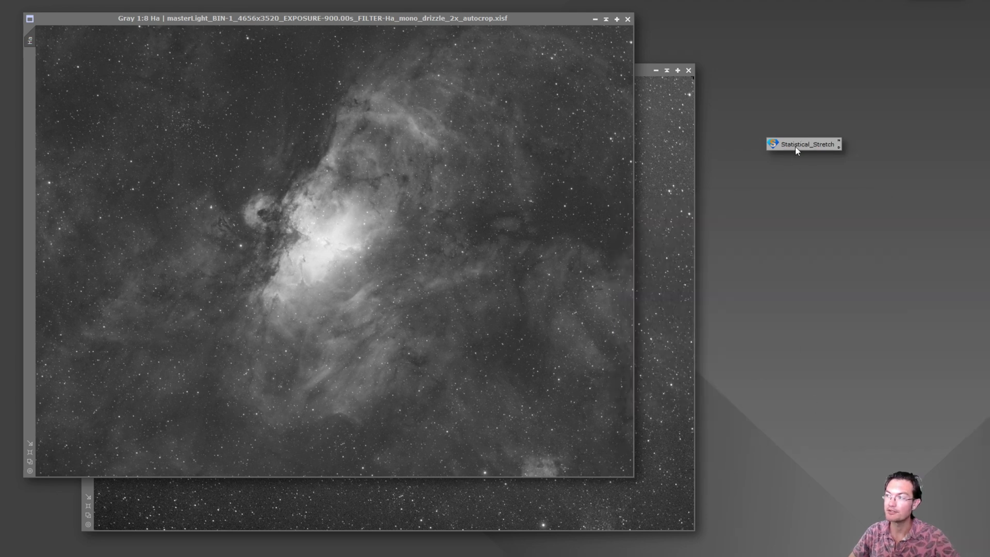
Stack NBtoRGB_Stars and Star_Stretch under Statistical_Stretch and open Star_Stretch's parameters
drag(797, 147, 779, 123)
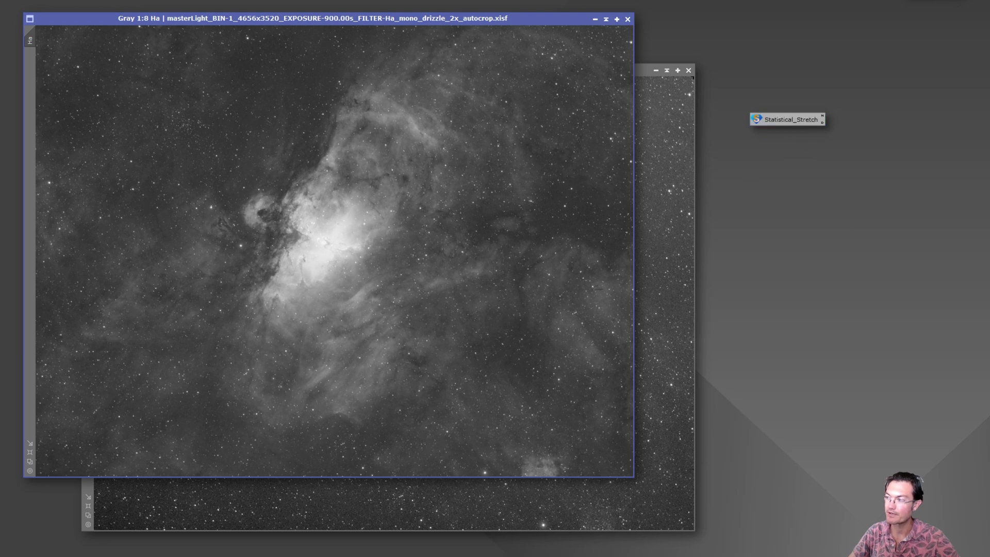
drag(871, 261, 763, 141)
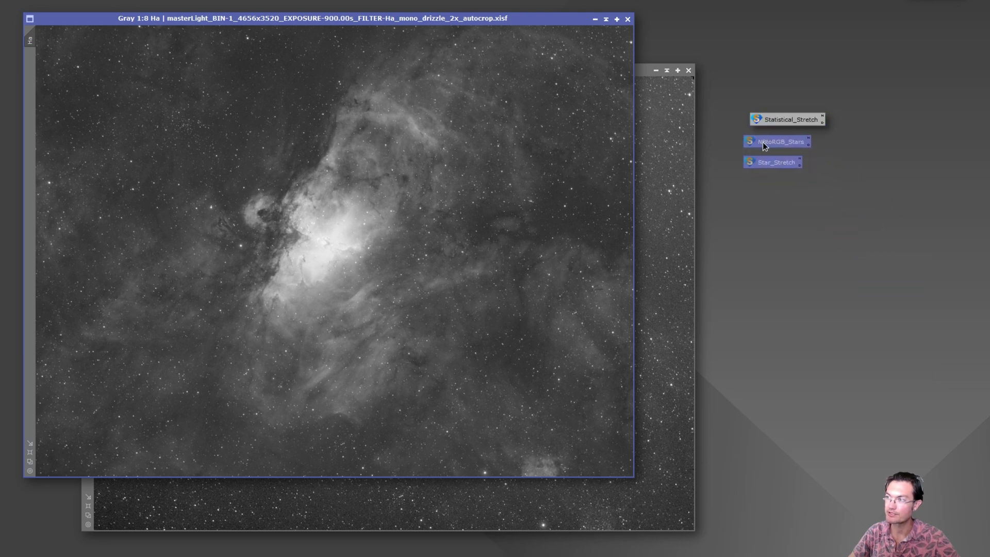
click(839, 156)
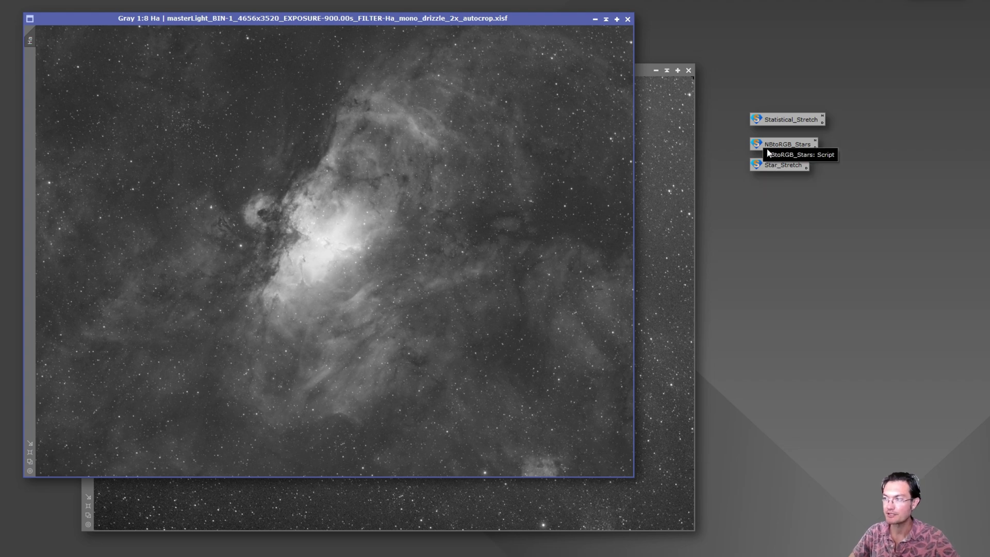
click(767, 165)
double_click(767, 168)
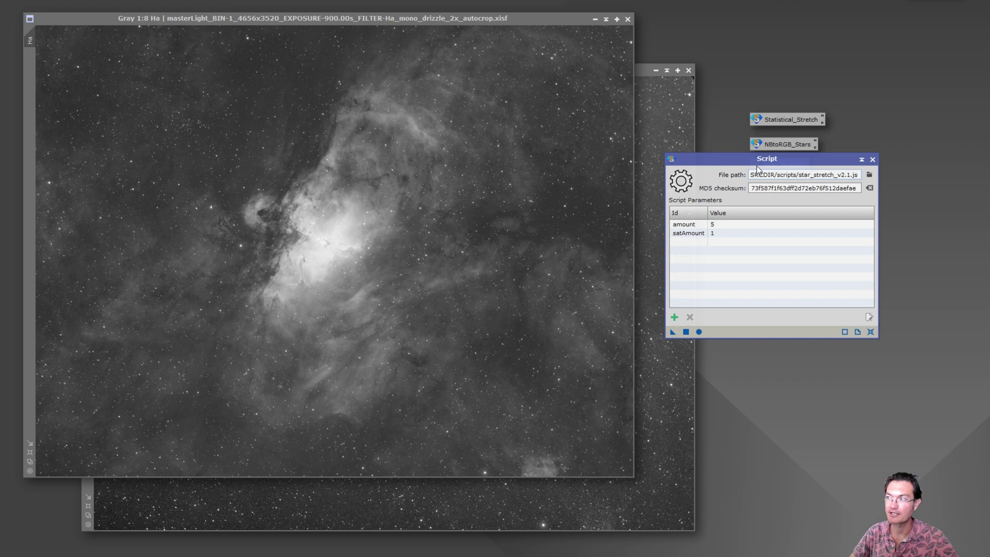
drag(751, 159, 793, 186)
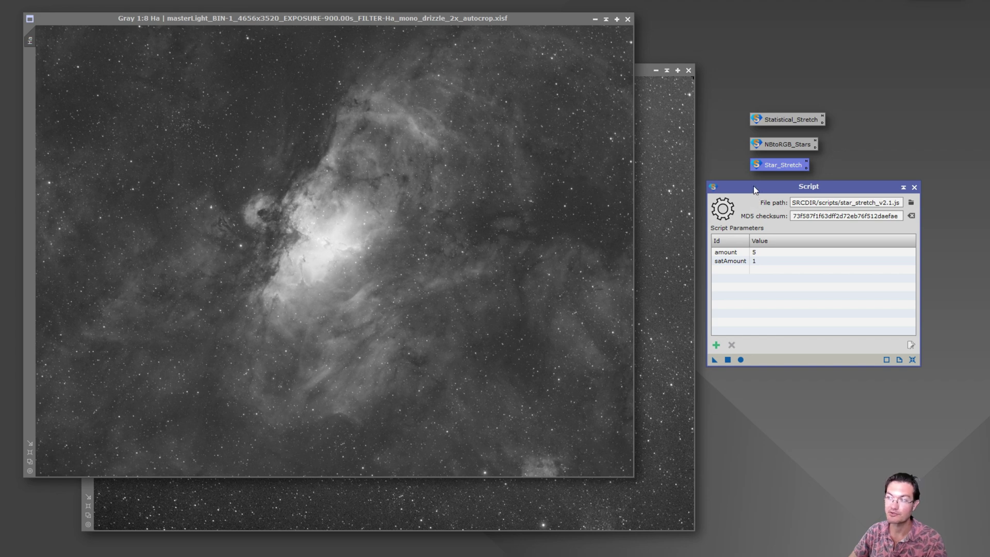
drag(754, 190, 778, 199)
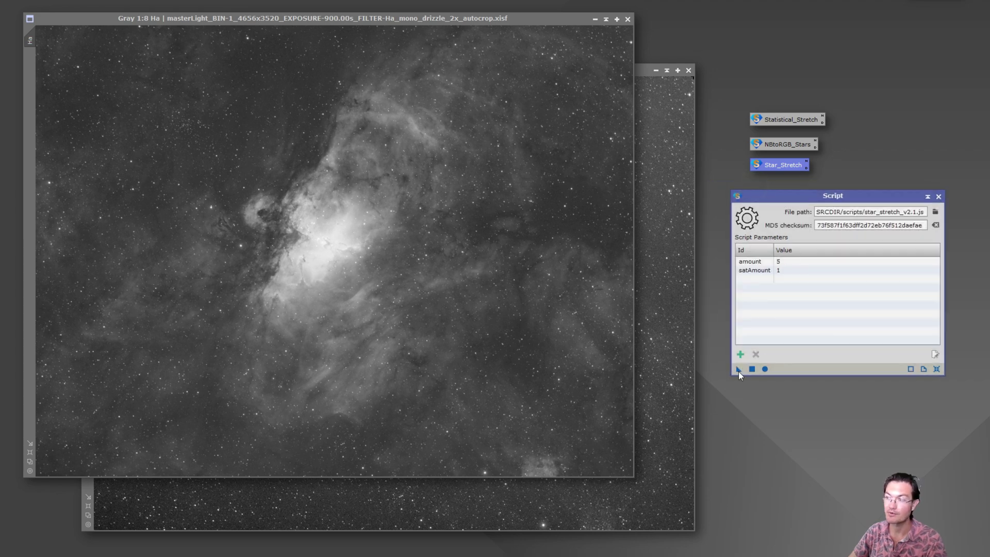
Run the Star_Stretch script (amount 5, satAmount 1) on the SII image with Apply and Apply Global
drag(738, 370, 446, 239)
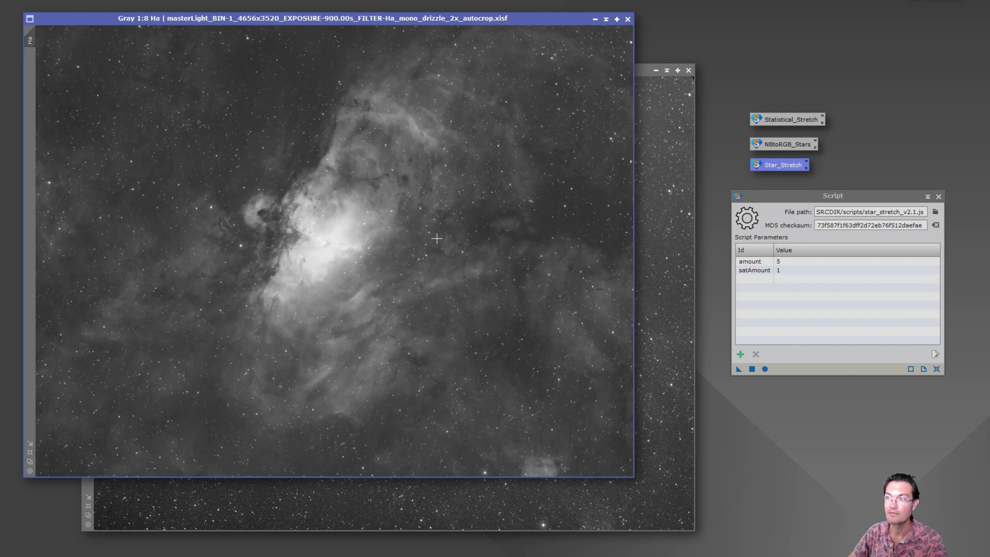
click(690, 381)
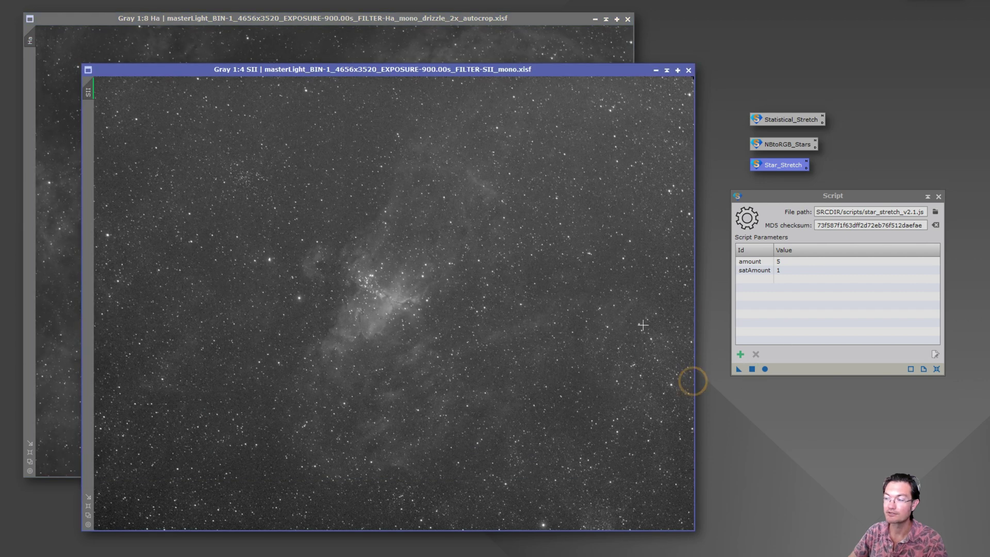
click(752, 369)
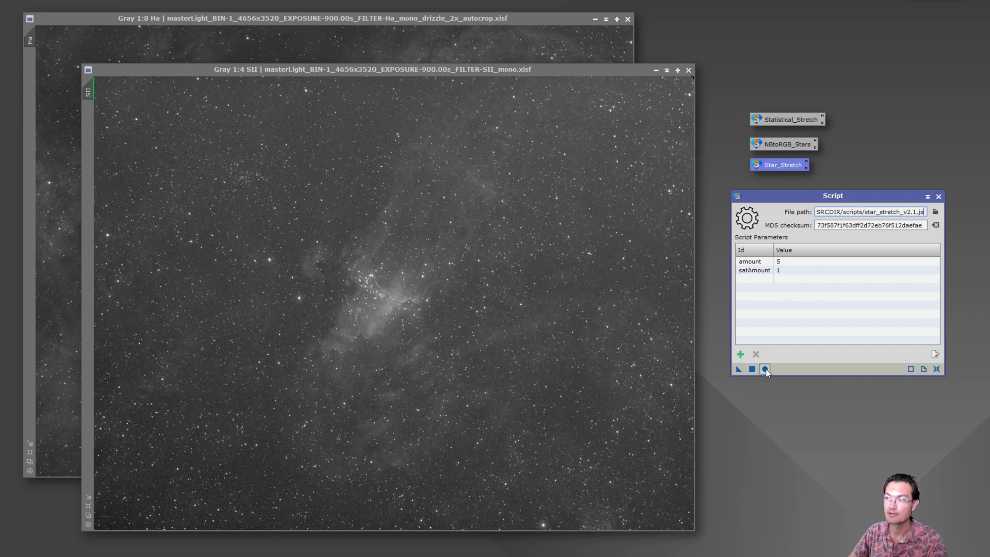
click(765, 368)
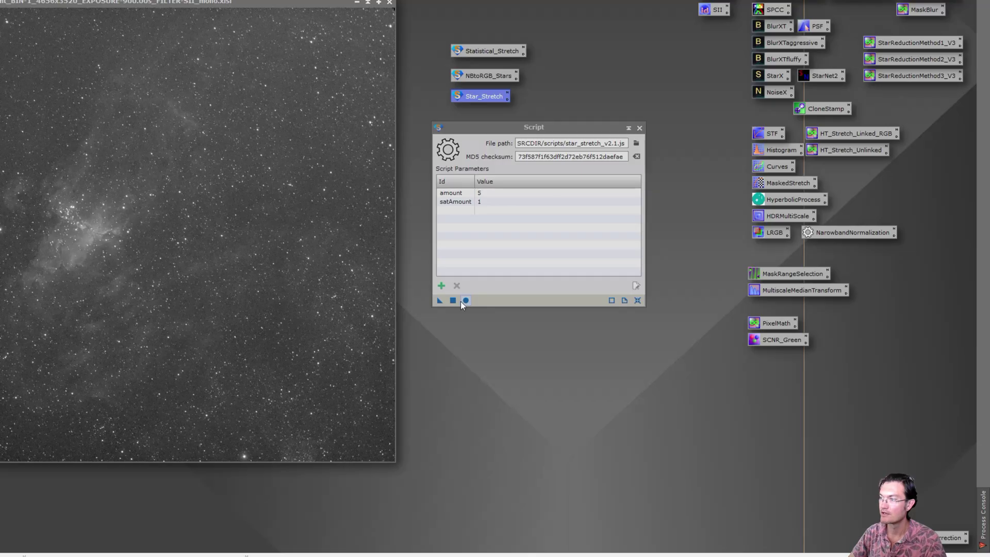
click(466, 300)
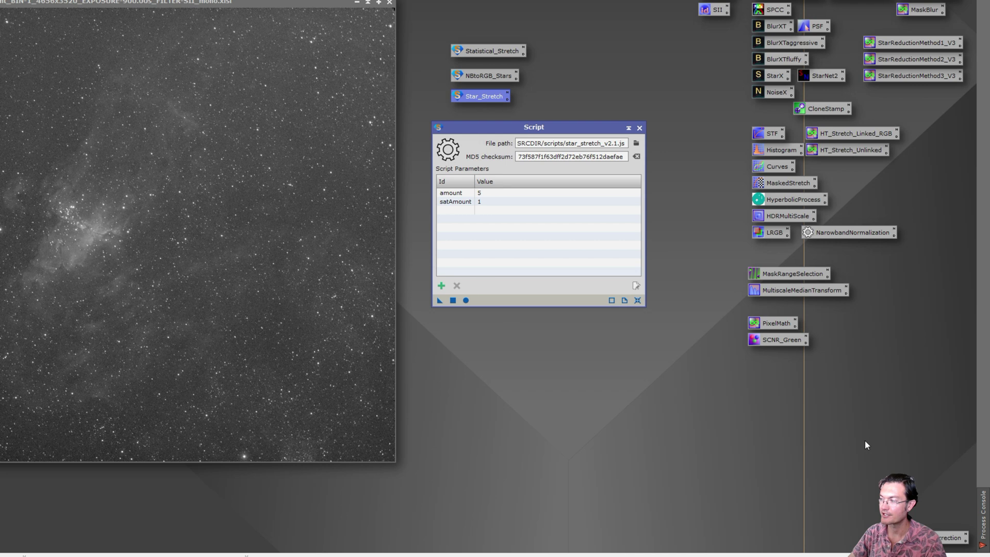
mouse_move(983, 521)
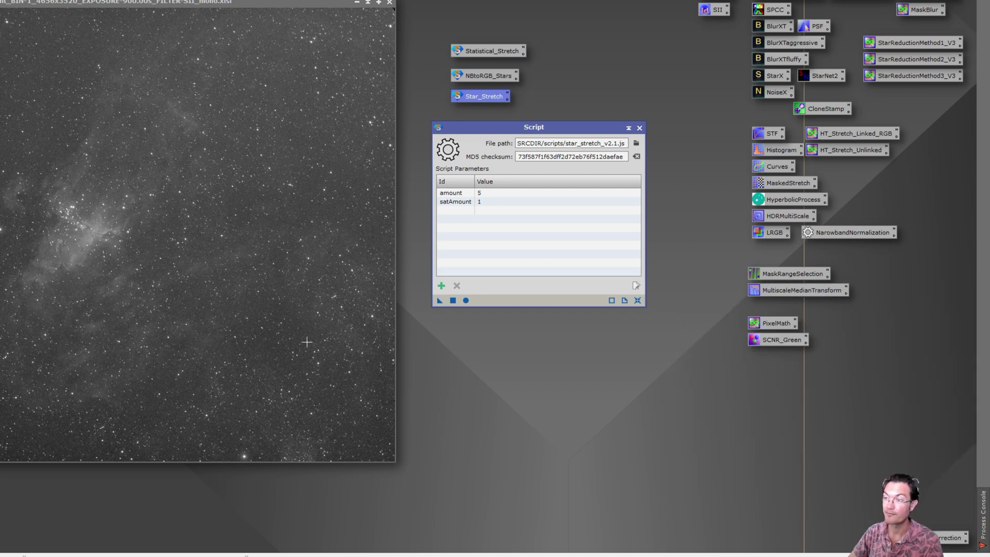
click(466, 301)
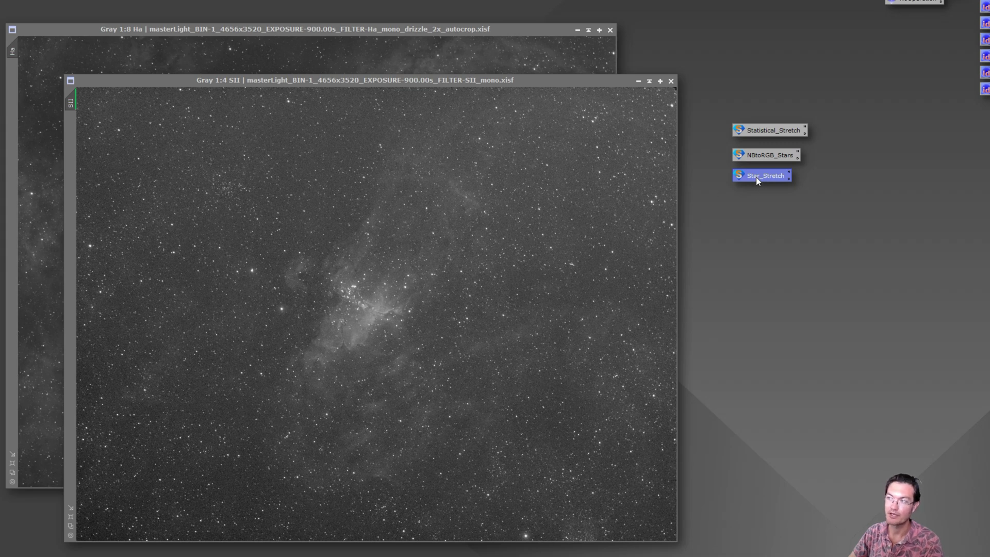
Check Star_Stretch's settings, drop it onto the Ha image, then open NBtoRGB_Stars' script parameters
double_click(756, 177)
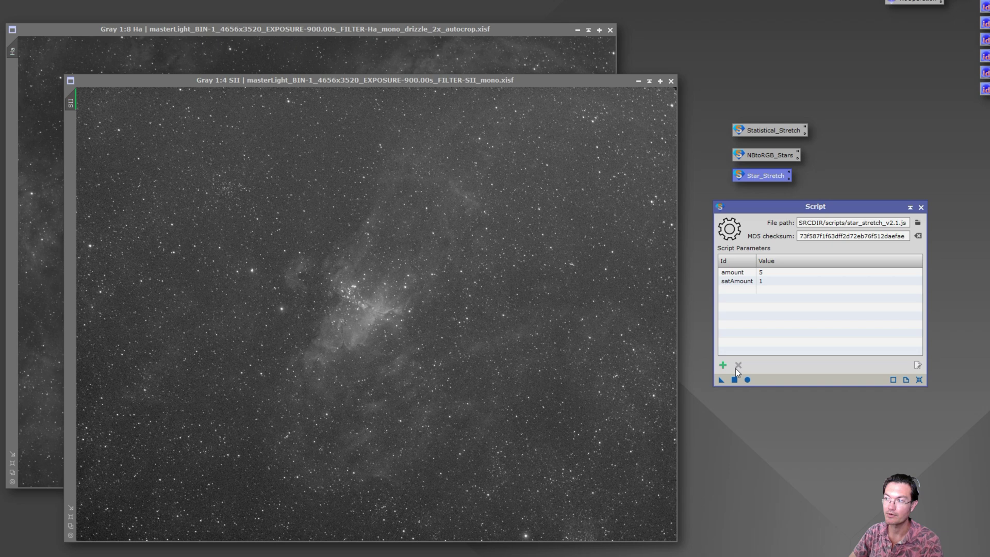
click(921, 208)
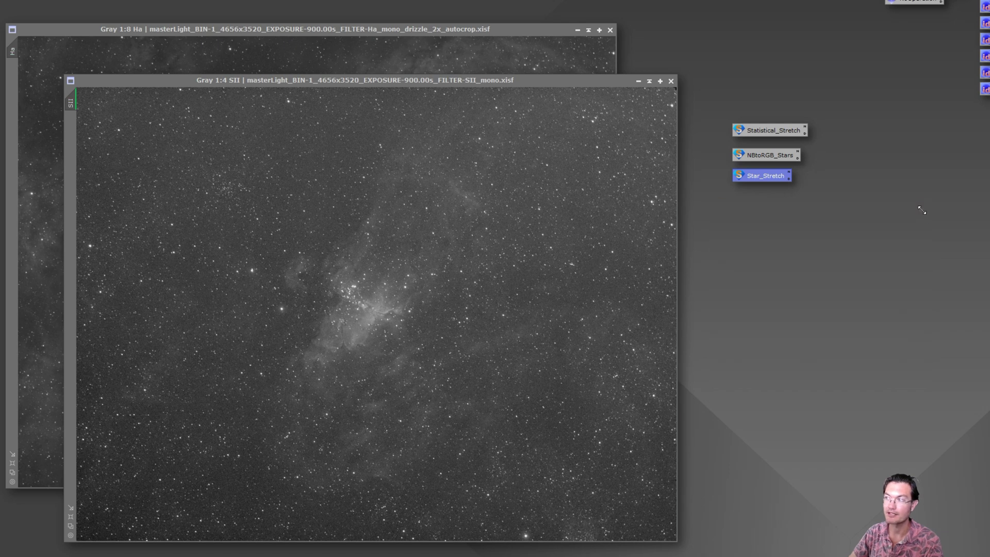
drag(753, 175, 471, 46)
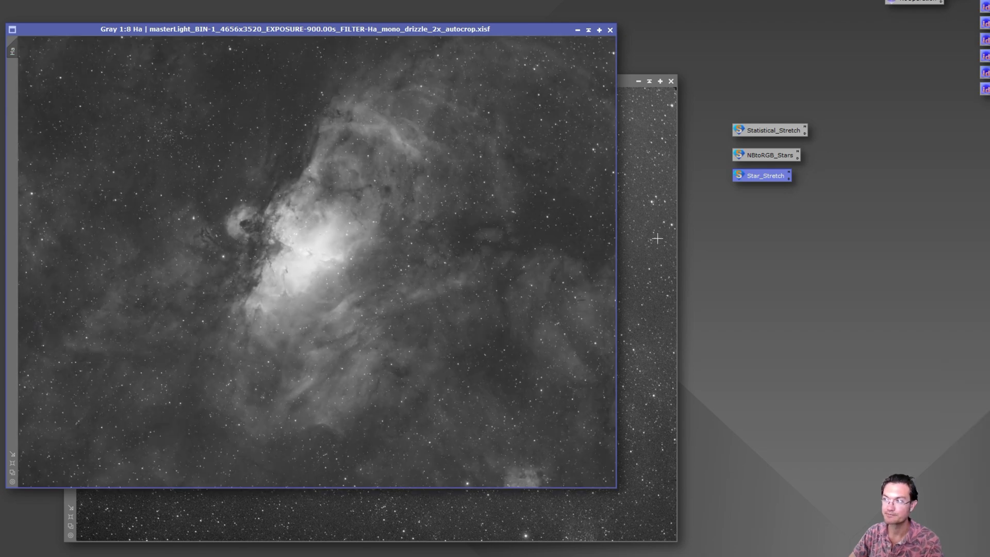
double_click(775, 155)
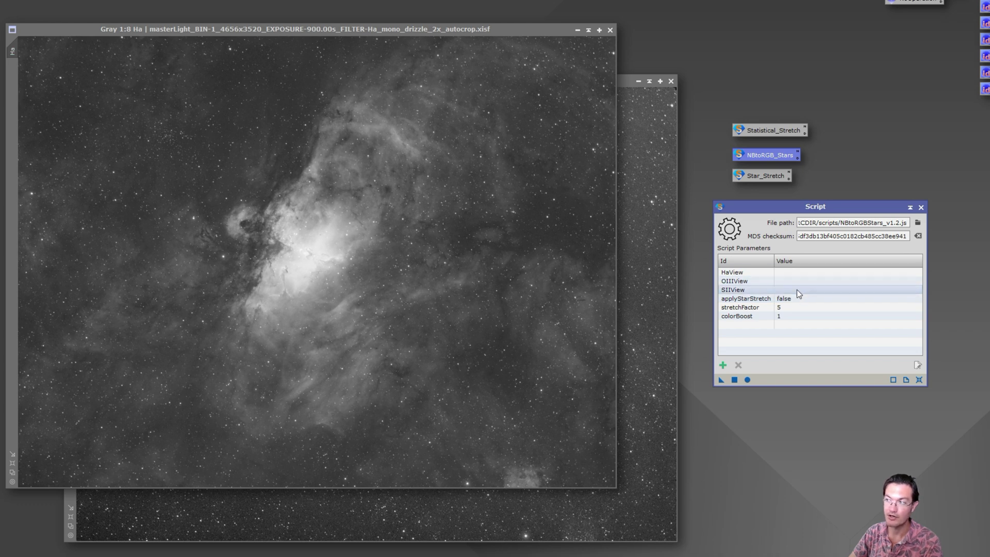
Launch the NB to RGB Star Combination tool and inspect its Ha and OIII star image lists
click(734, 381)
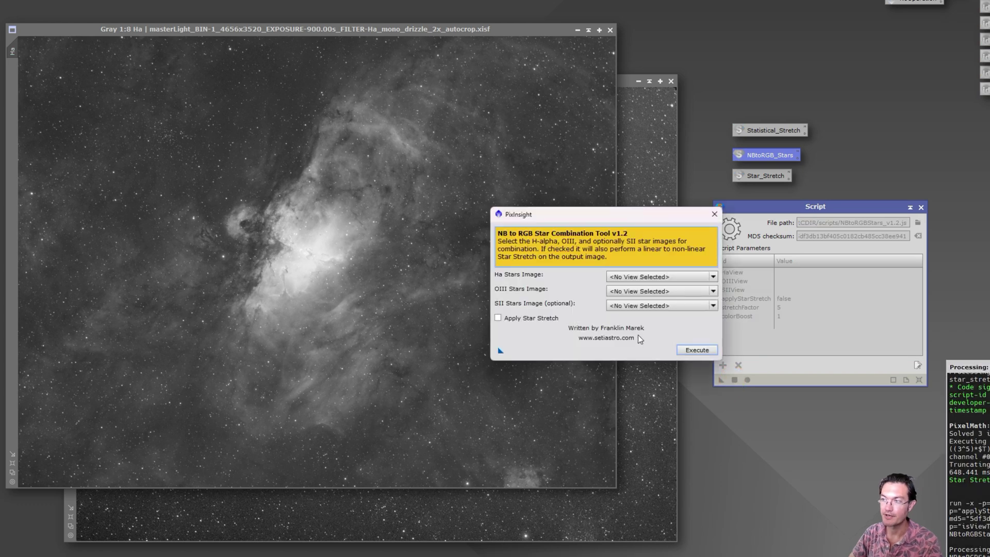
drag(529, 214, 506, 191)
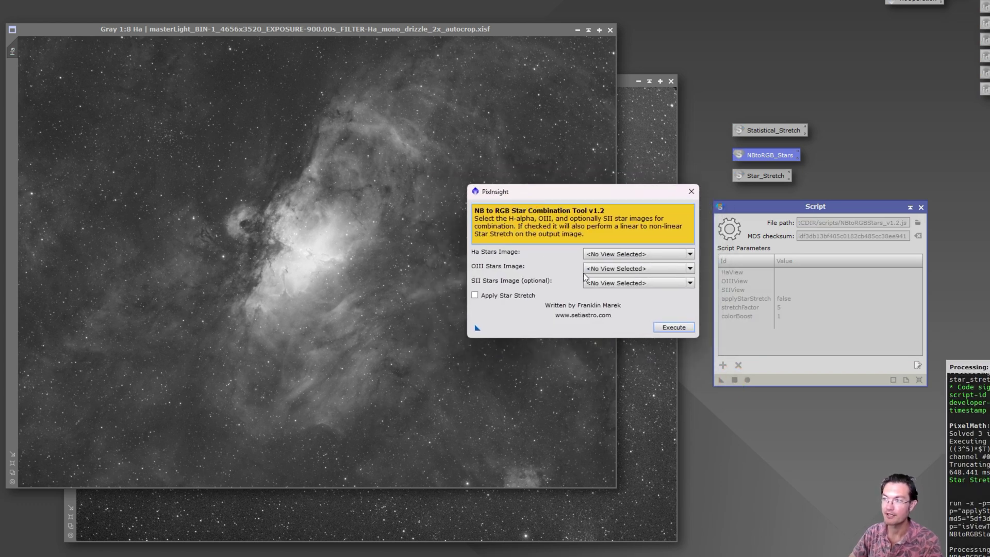
click(604, 254)
click(604, 253)
click(605, 269)
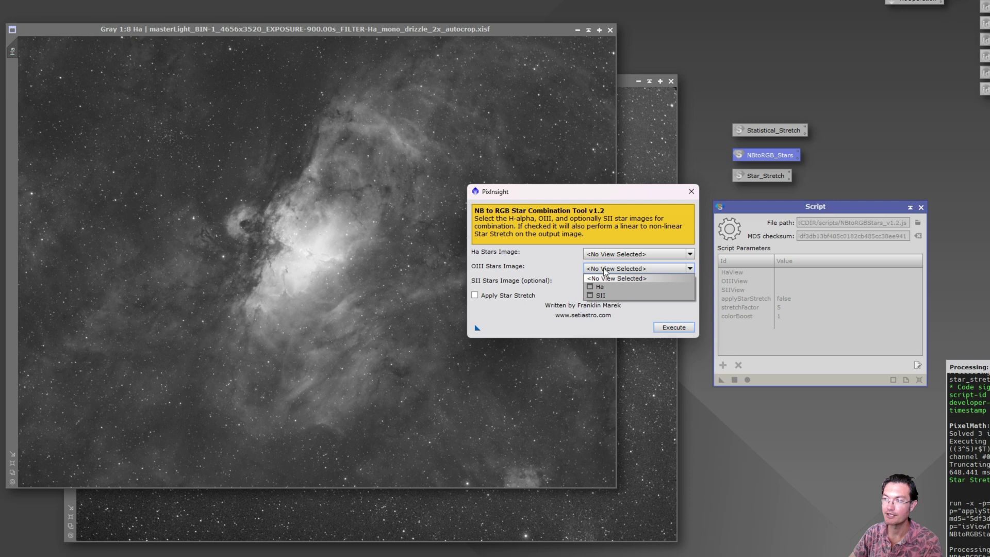
click(603, 254)
click(603, 254)
click(603, 254)
click(602, 269)
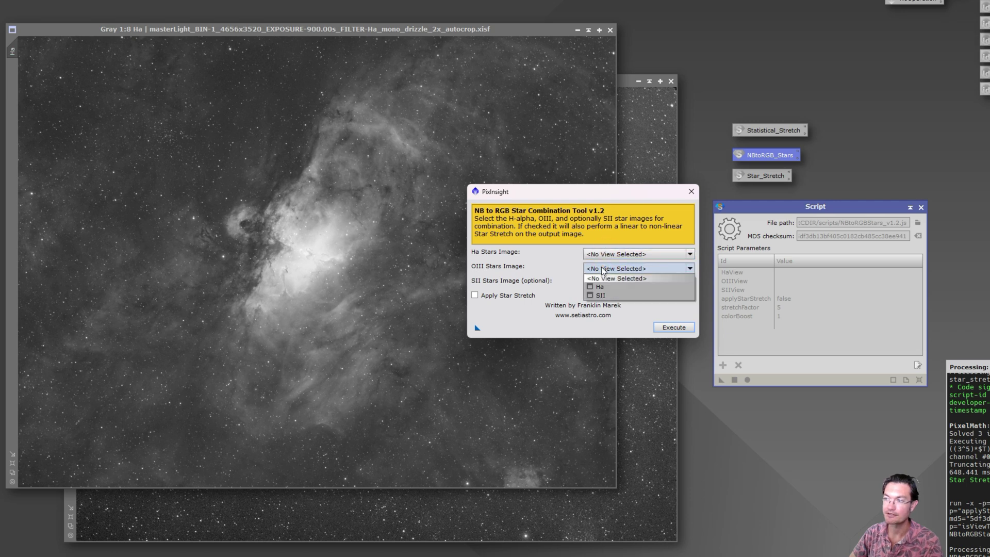
click(602, 269)
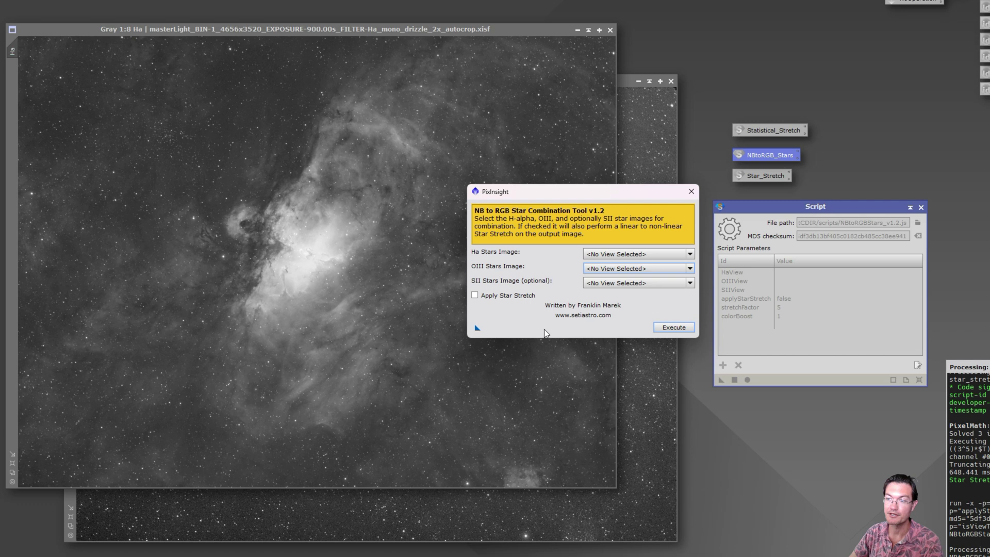
Try applying the star combination to the Ha image, dismiss the recursion error, and close the tool
drag(478, 327, 395, 309)
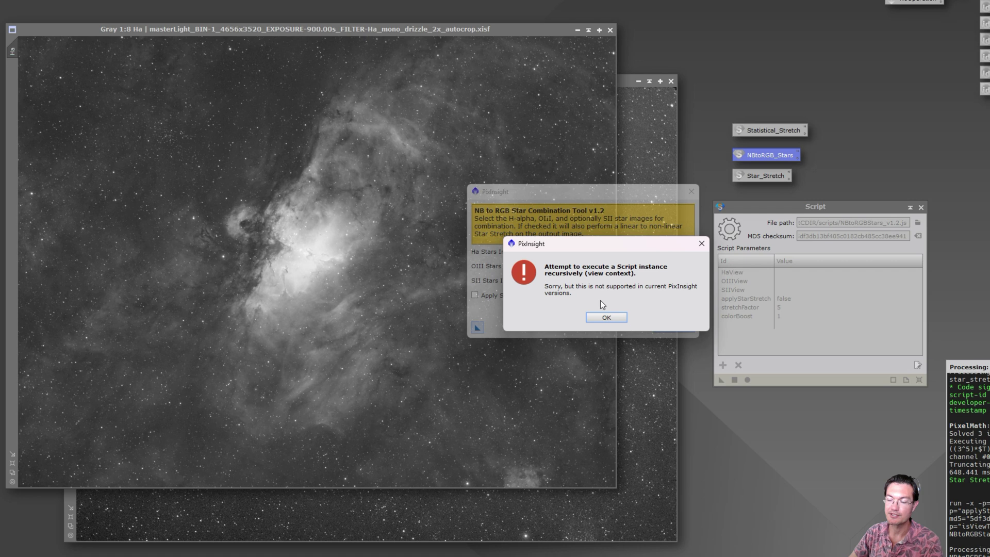
click(618, 319)
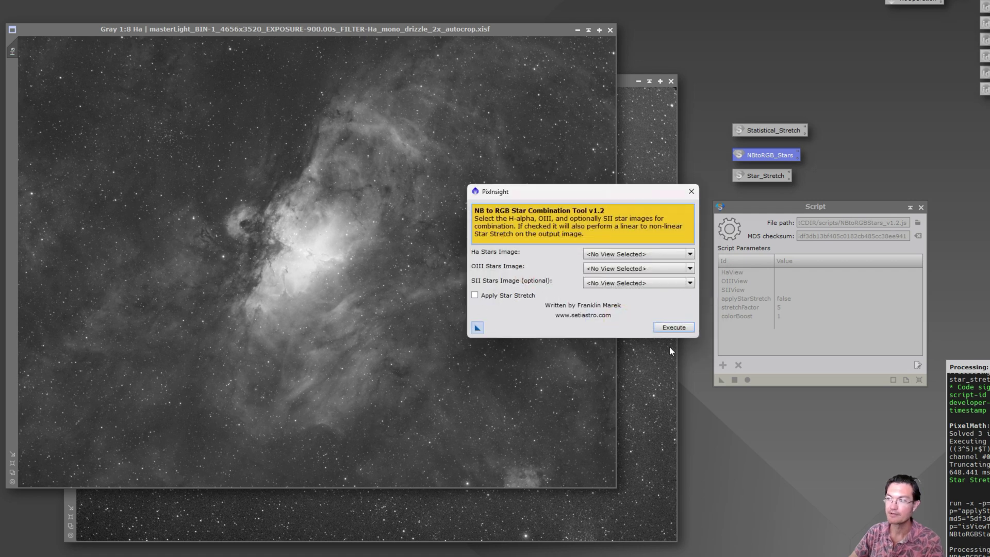
click(691, 191)
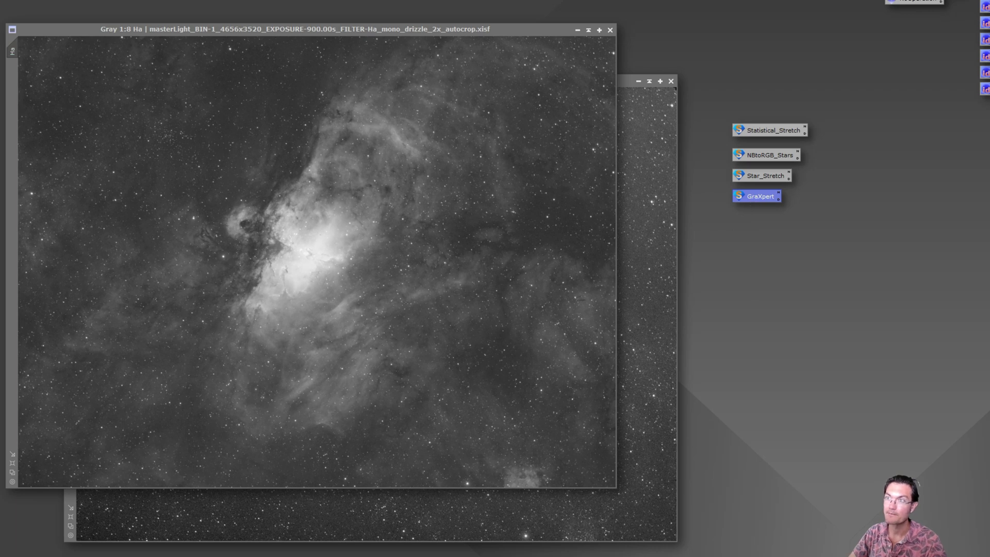
Make Ha the active image and look for GraXpert in the Script Toolbox menu
click(342, 29)
click(261, 2)
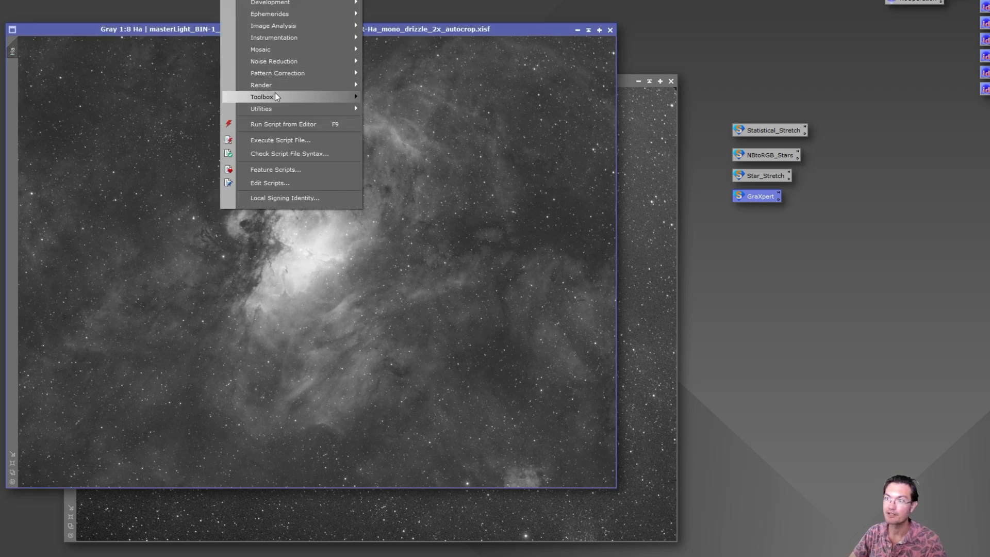
mouse_move(275, 97)
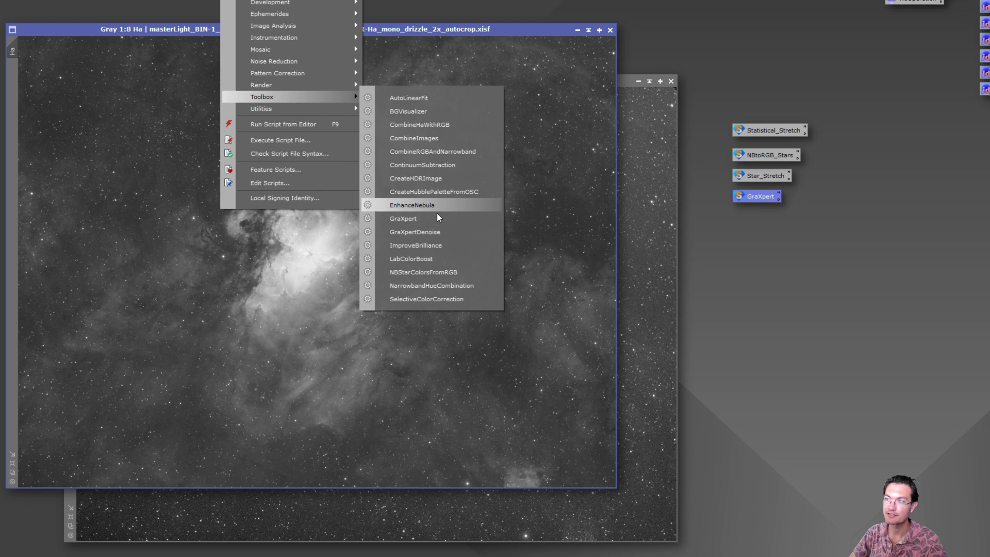
click(750, 268)
Open the saved GraXpert script icon and run it globally to show its dialog for Ha
double_click(746, 200)
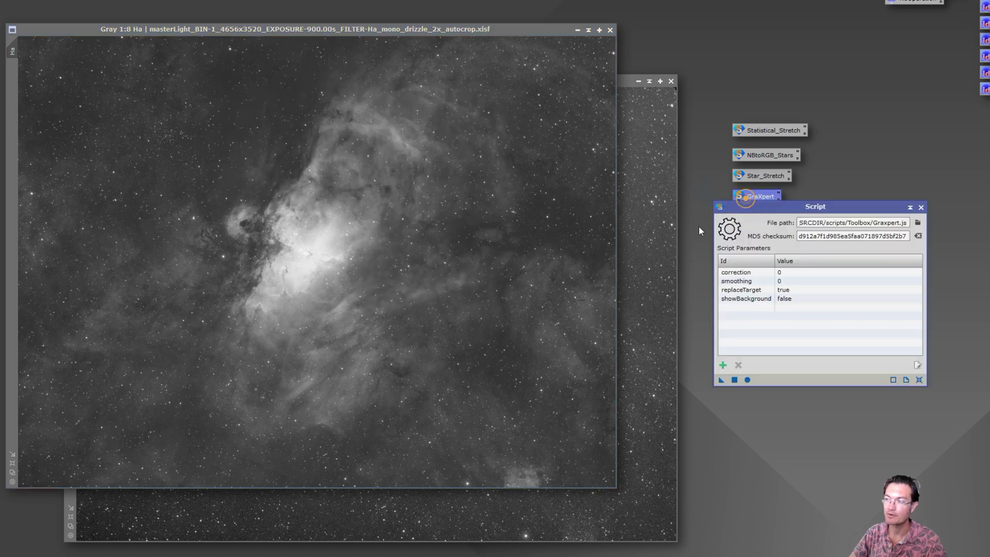
click(748, 380)
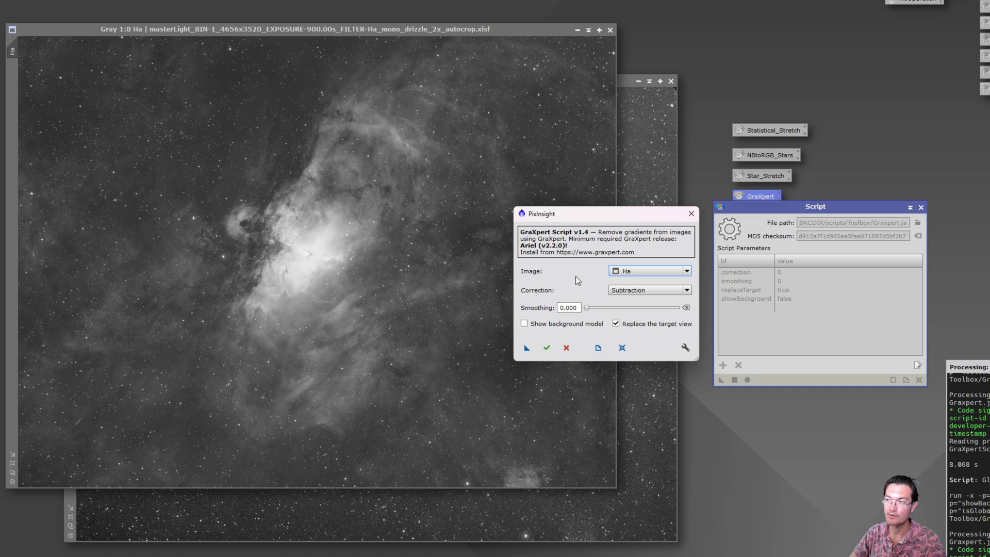
mouse_move(685, 271)
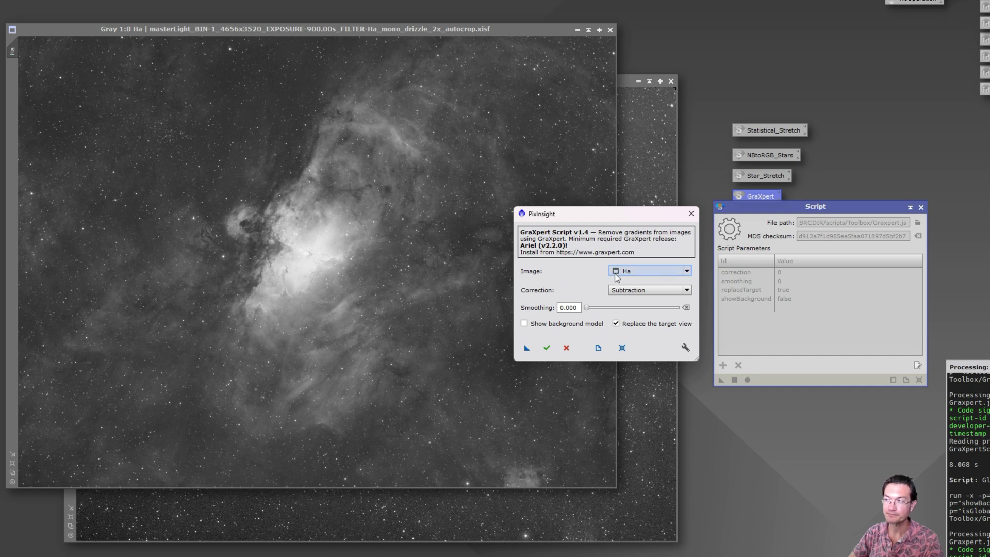
mouse_move(624, 275)
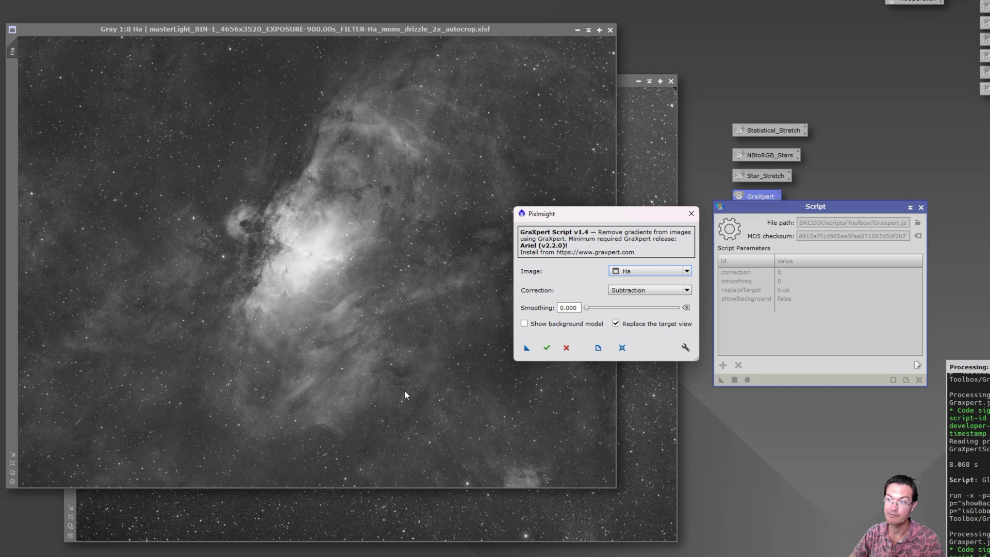
Close the GraXpert dialog and run the GraXpert script directly on the Ha image
click(692, 214)
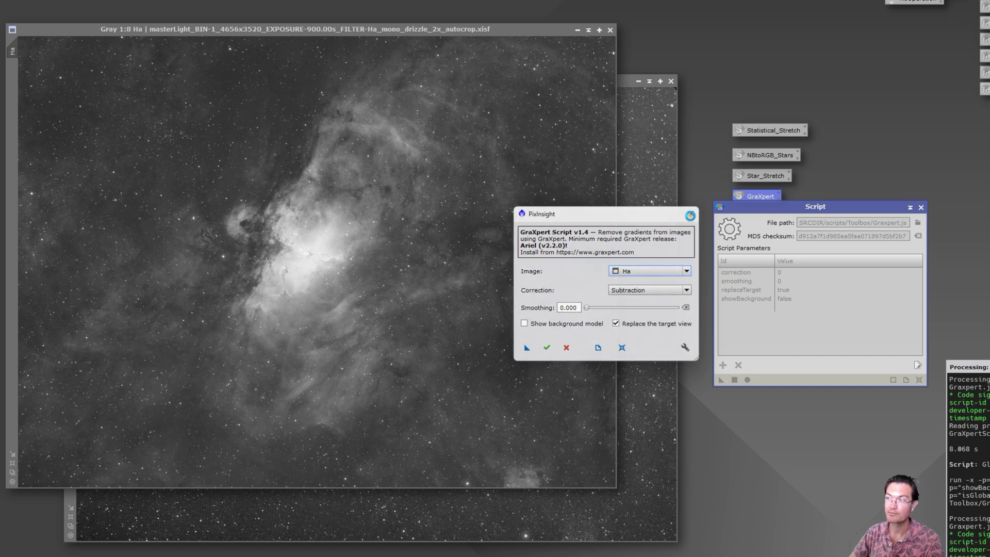
drag(788, 209, 784, 237)
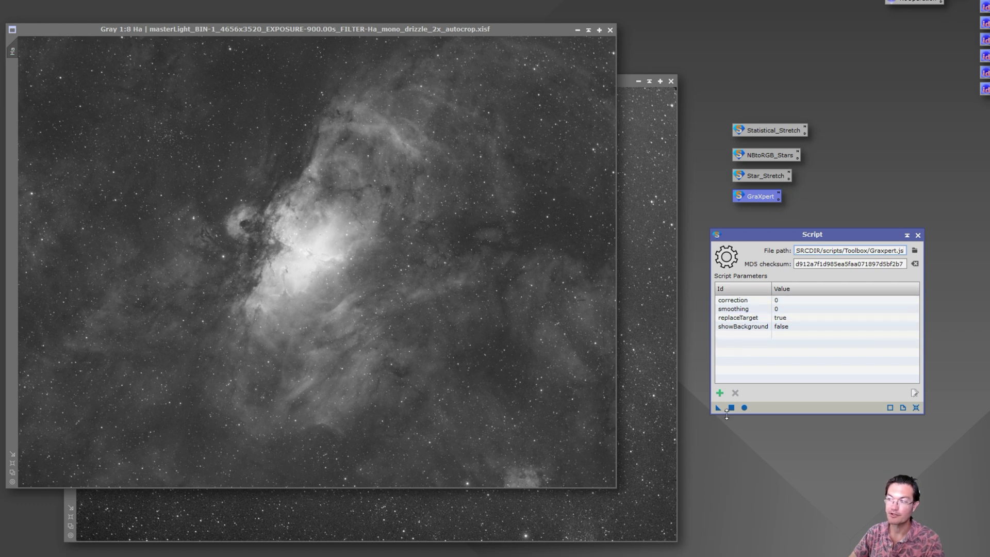
drag(783, 237, 774, 217)
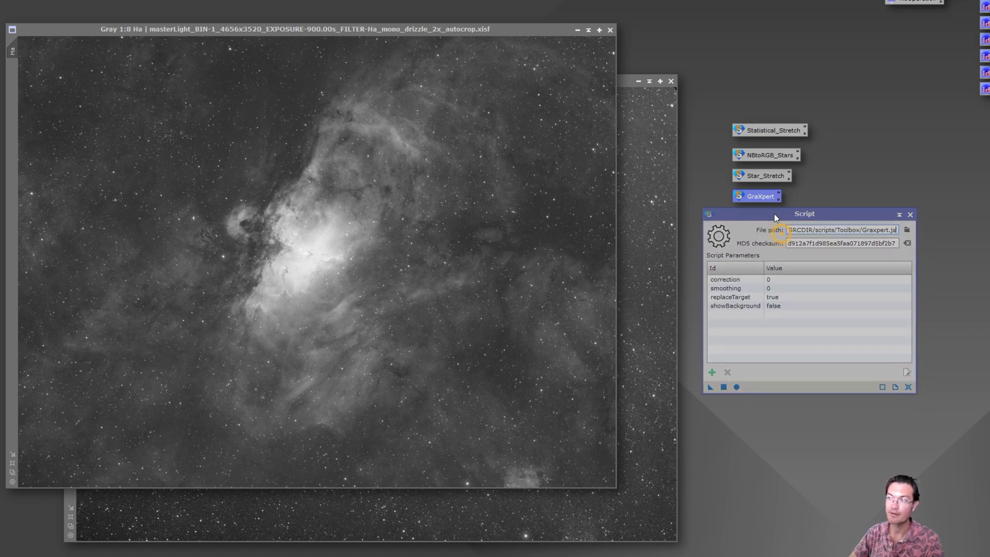
click(724, 387)
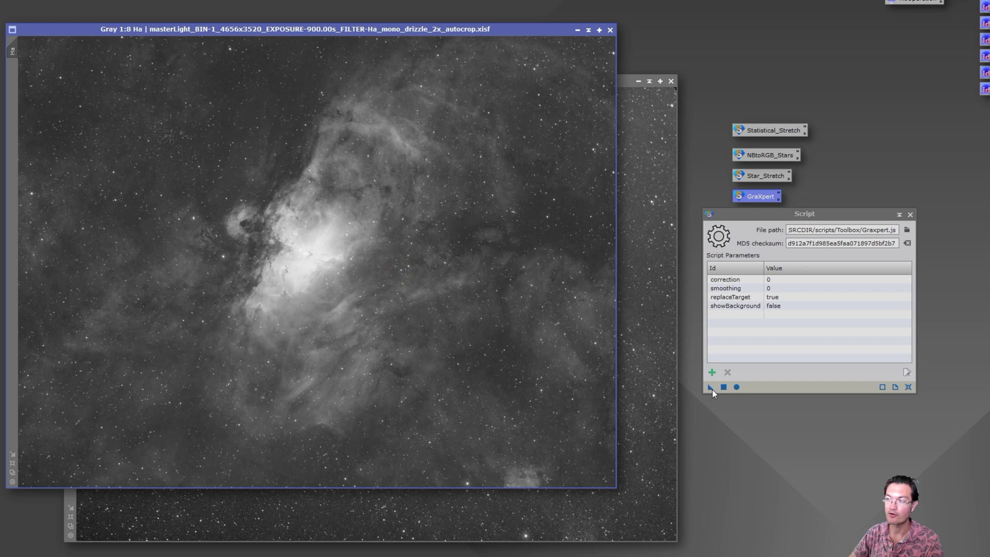
click(663, 330)
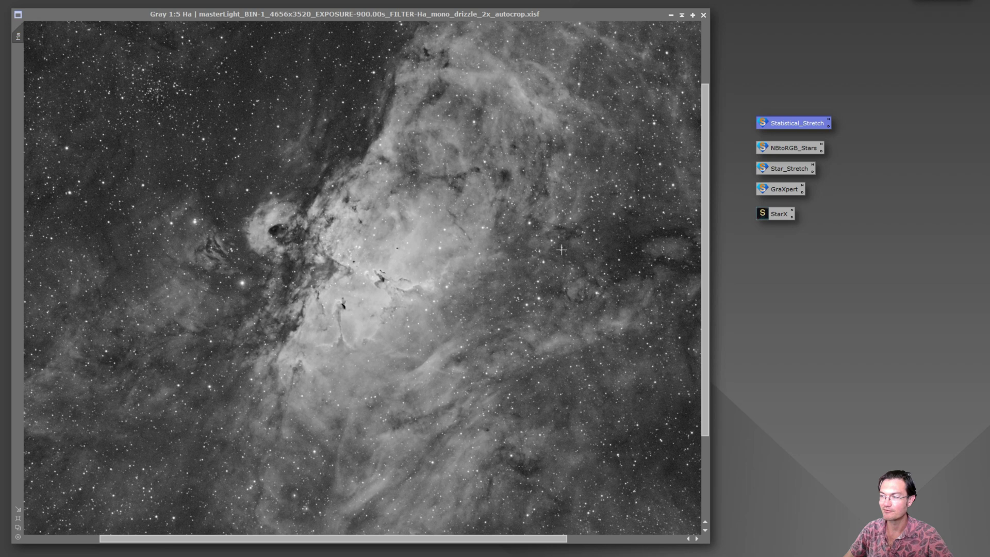
Open the saved StarX instance, create a new Process61 icon from it, then delete Process61
double_click(767, 217)
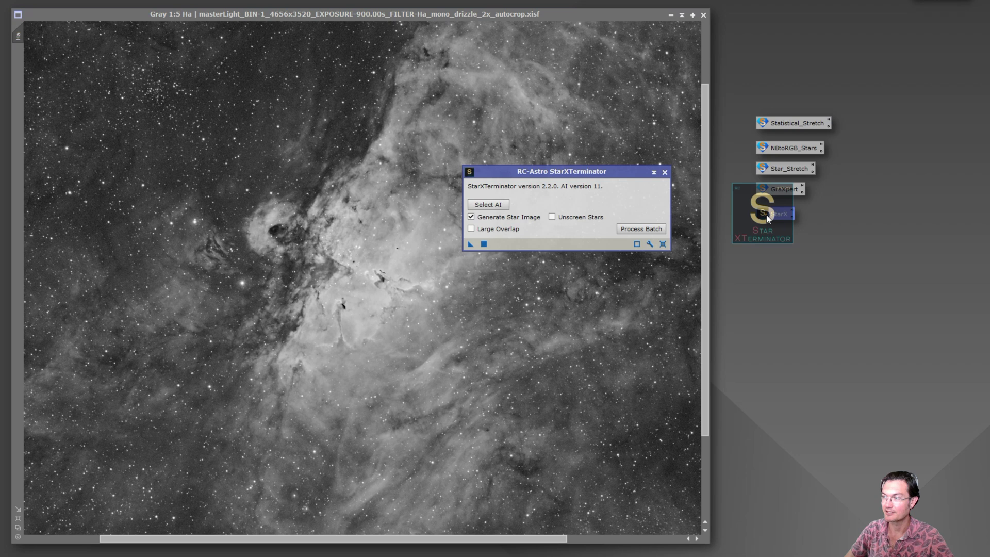
drag(540, 172, 533, 198)
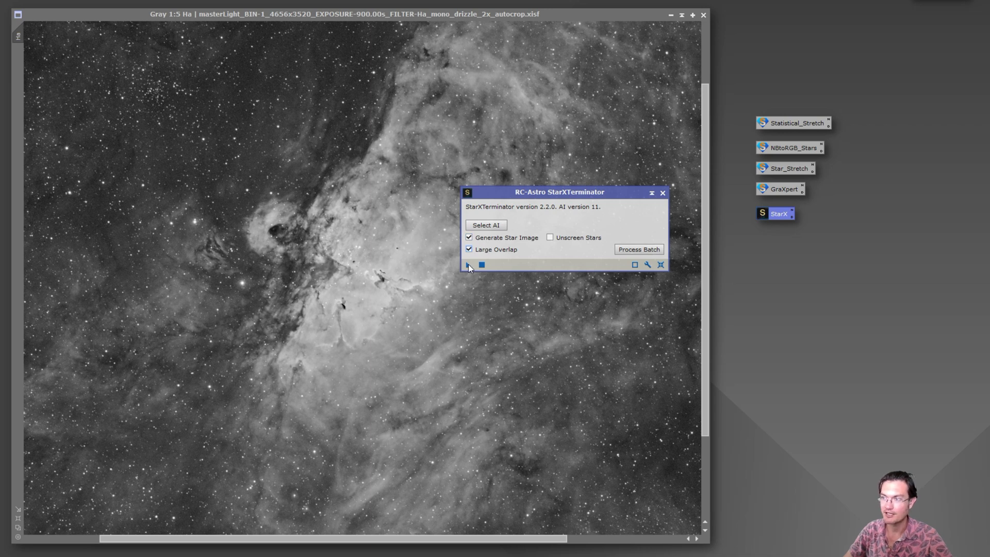
drag(468, 264, 751, 277)
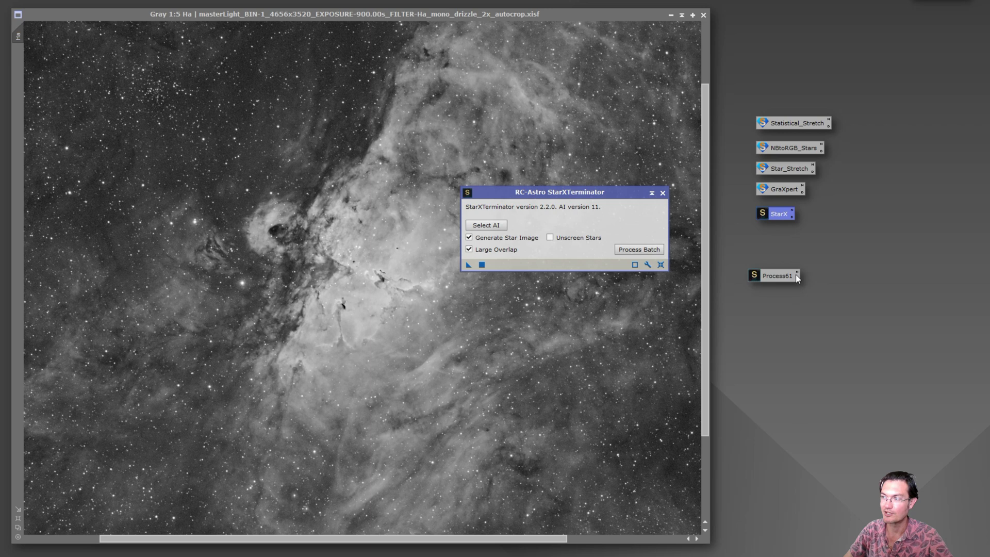
right_click(772, 275)
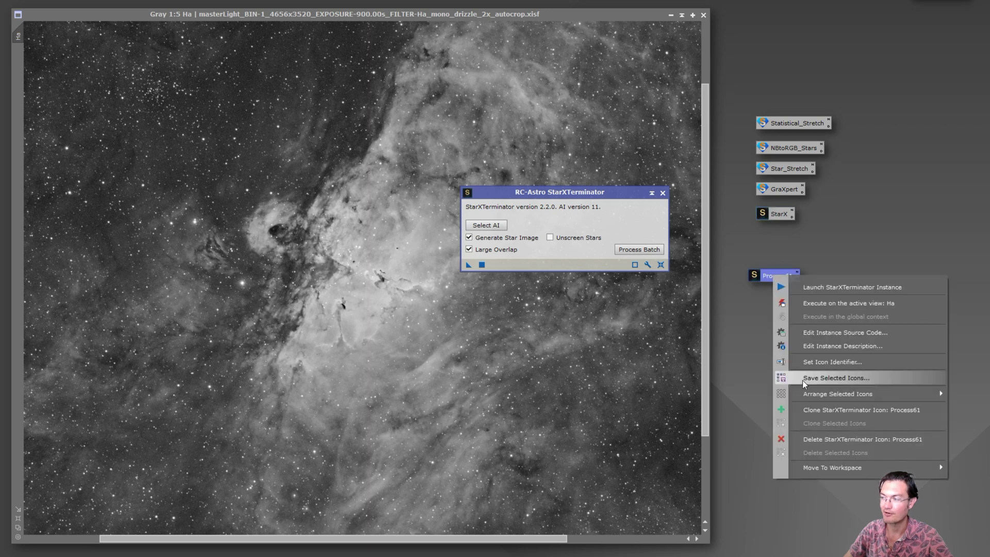
click(808, 437)
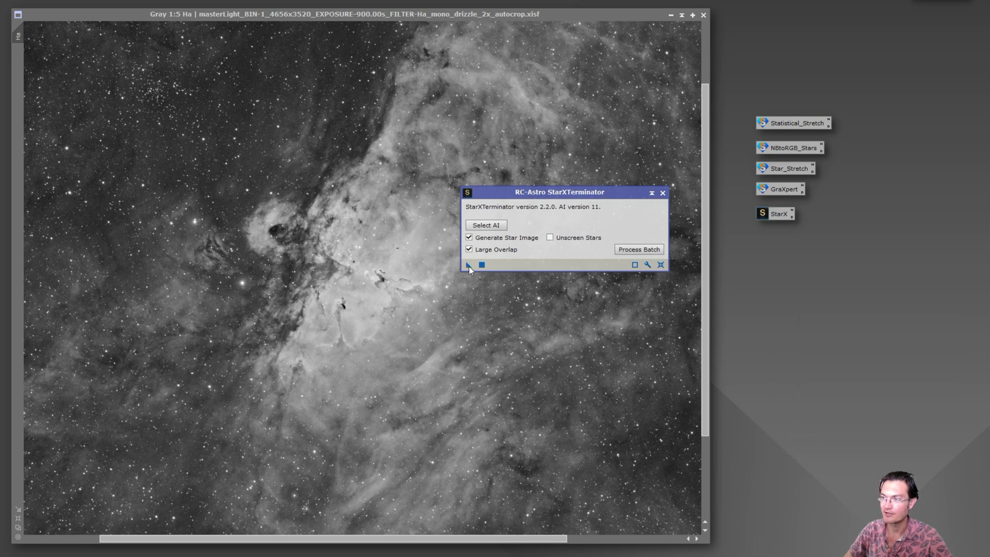
Replace the StarX icon with the Large Overlap settings, then reopen StarX to verify
drag(468, 265, 766, 219)
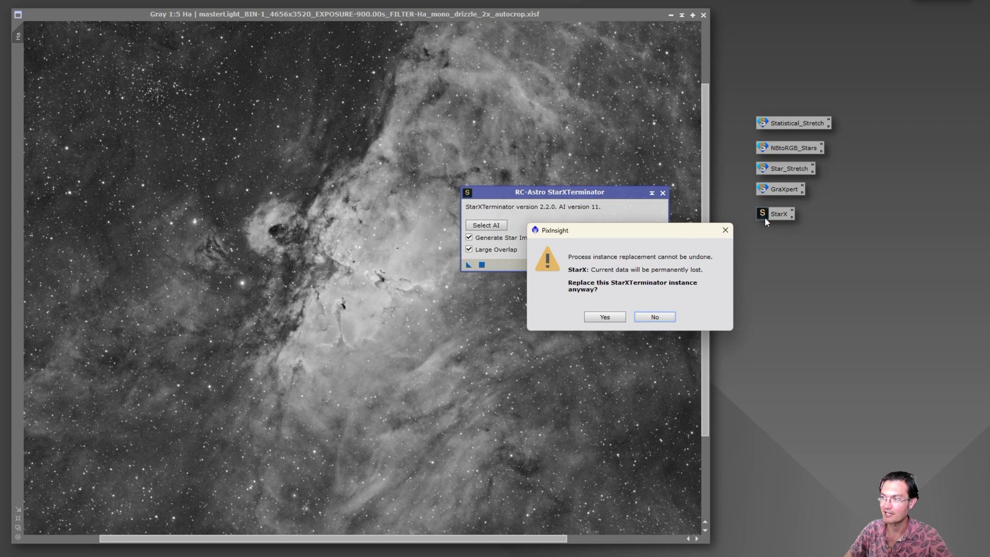
click(605, 317)
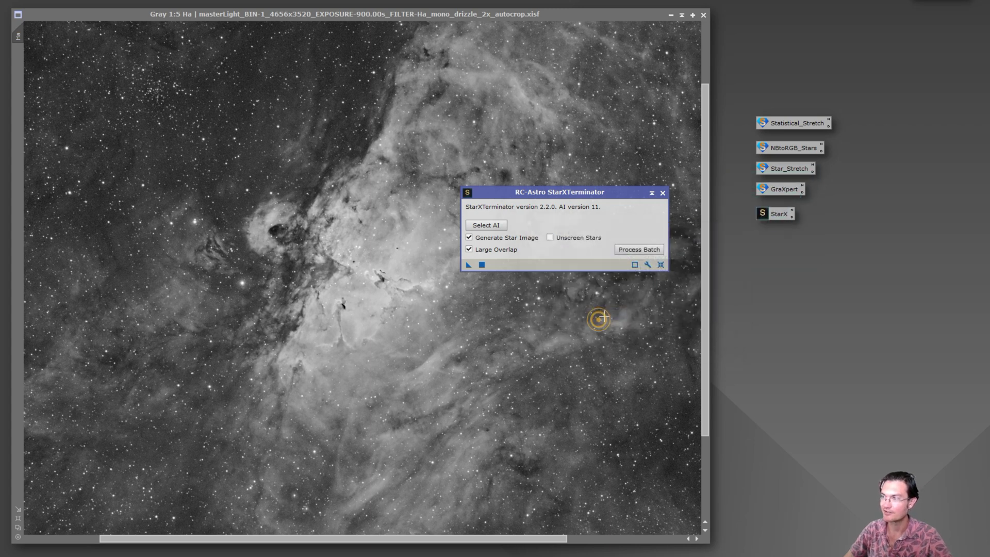
click(663, 193)
double_click(764, 214)
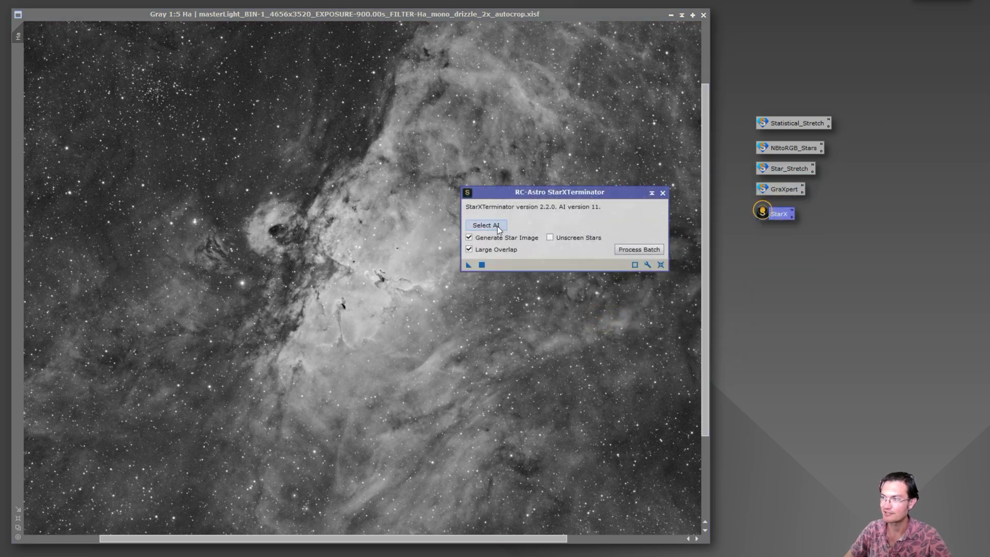
Close StarXTerminator and place the StarX icon to the right of GraXpert
click(662, 194)
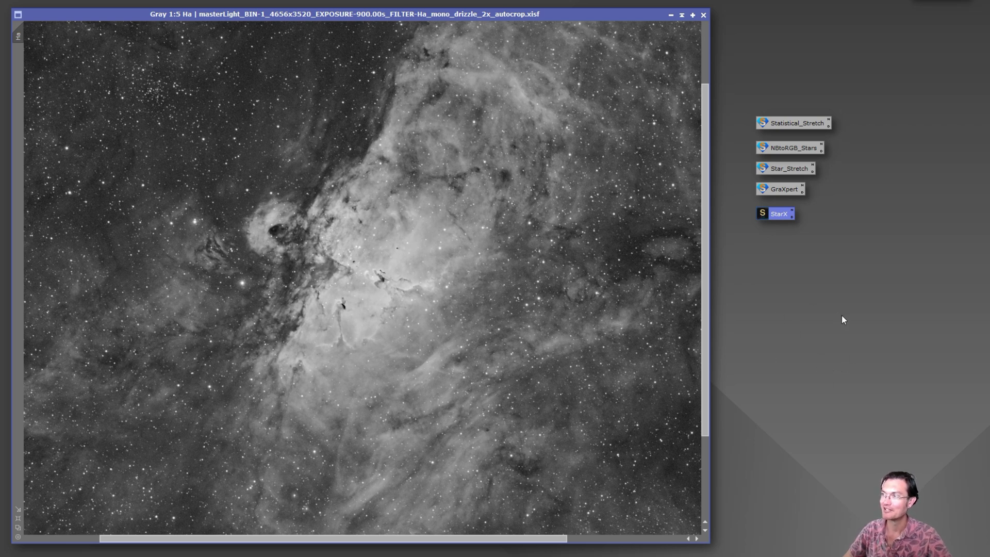
drag(926, 216, 910, 191)
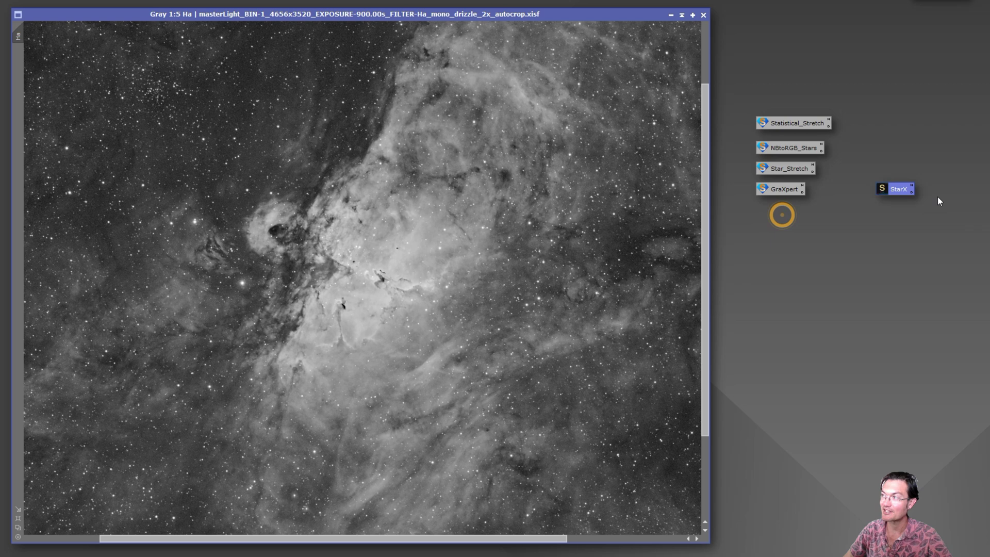